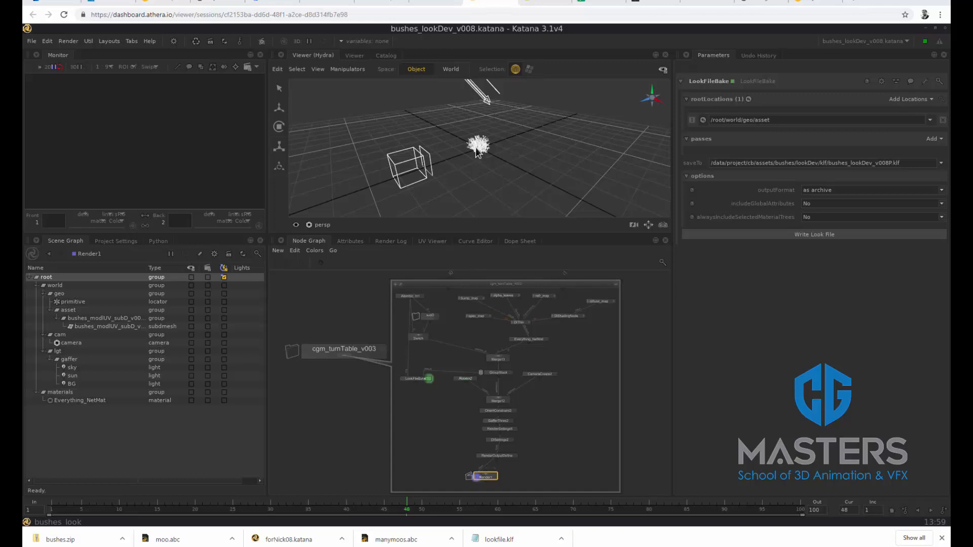
Examine the bush model in the viewer and the look-dev node network around Everything_NetMat, Merge13 and LookFileBake
scroll(472, 175, "up", 6)
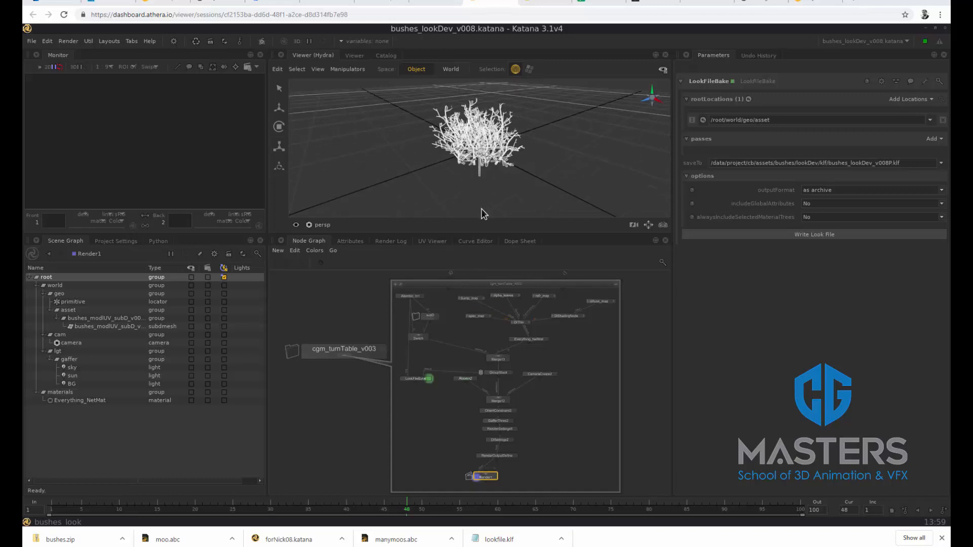
scroll(541, 318, "up", 3)
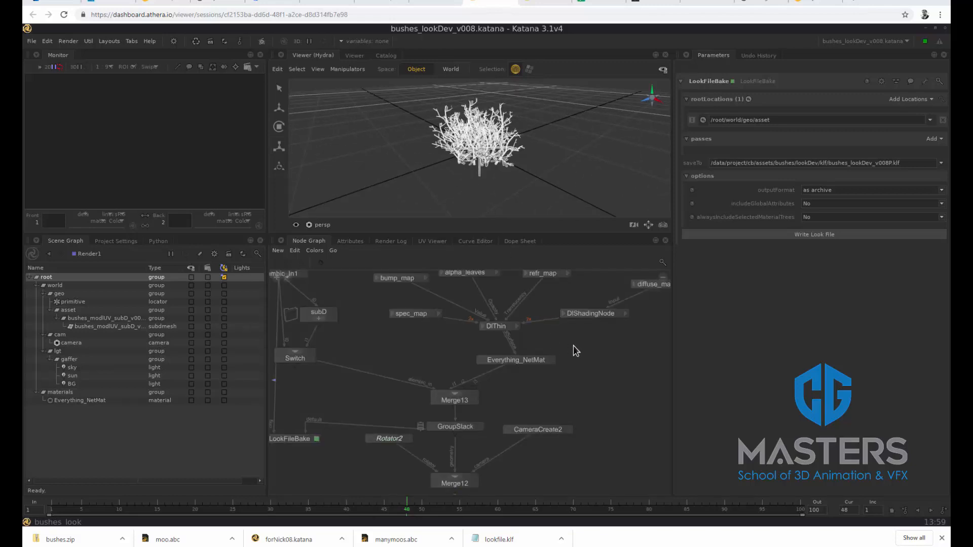
scroll(573, 345, "up", 2)
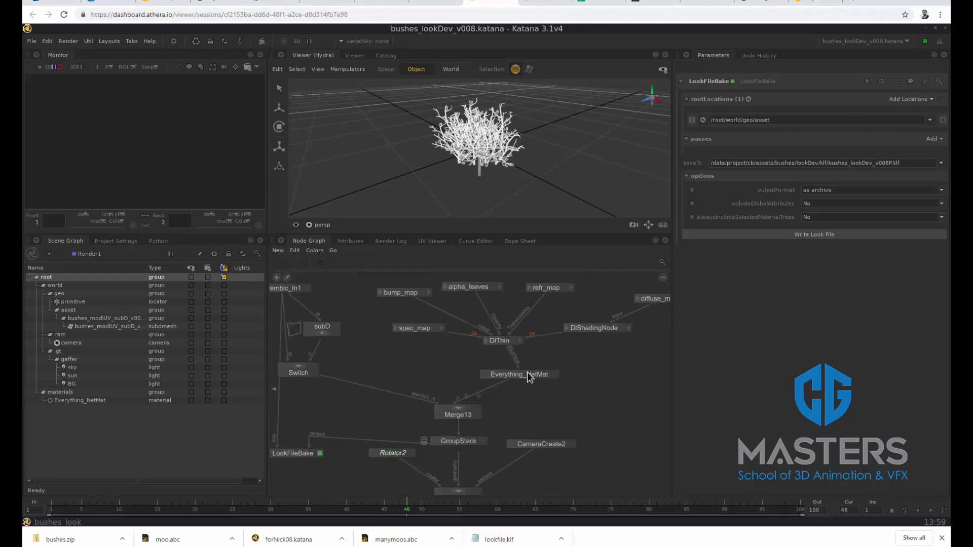
left_click_drag(528, 377, 512, 376)
middle_click_drag(512, 403, 576, 413)
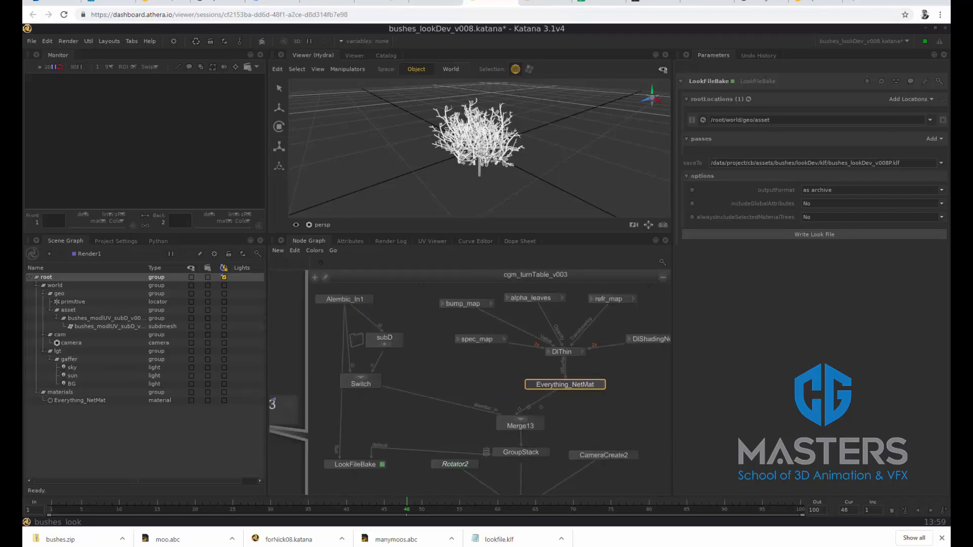
middle_click_drag(607, 477, 575, 410)
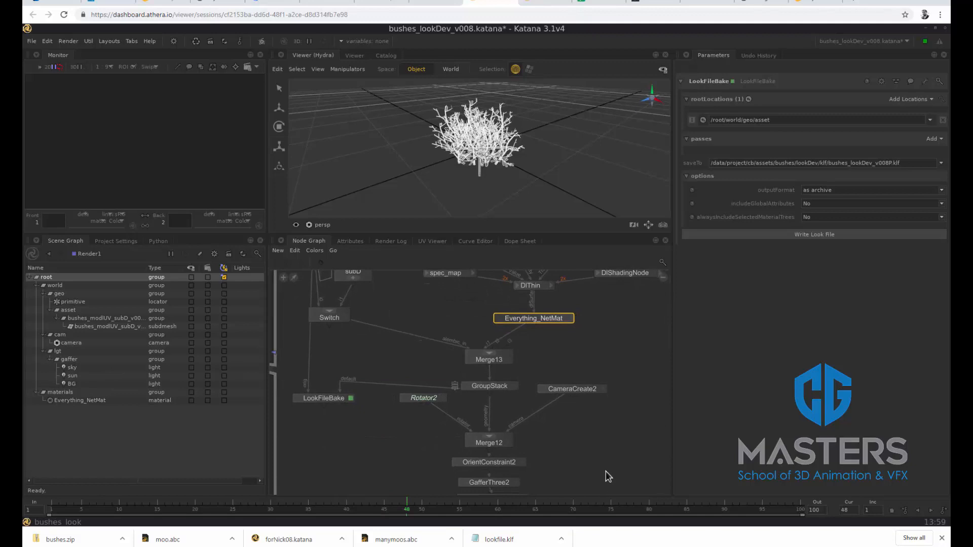
middle_click_drag(606, 471, 615, 525)
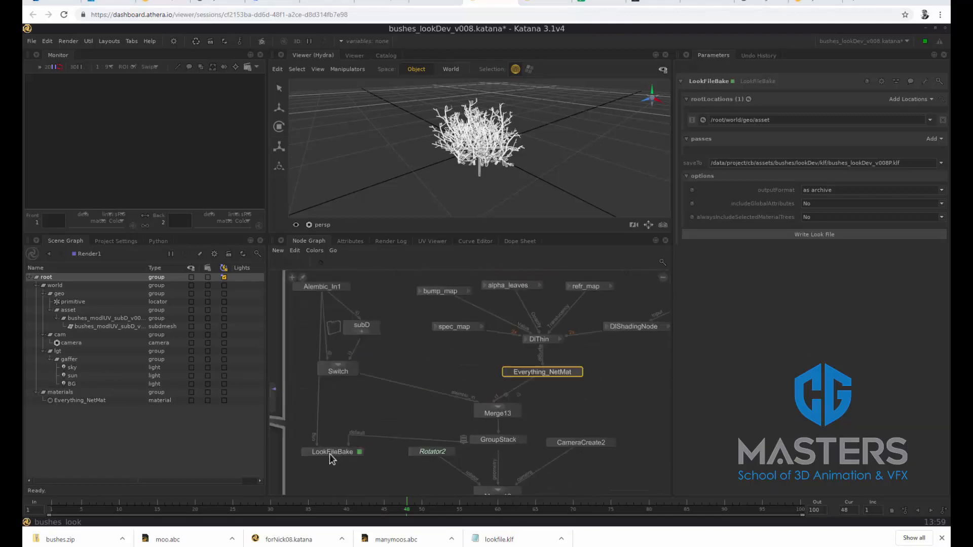
Review the GroupStack node's material assignment and the LookFileBake node's root location
left_click_drag(330, 456, 318, 456)
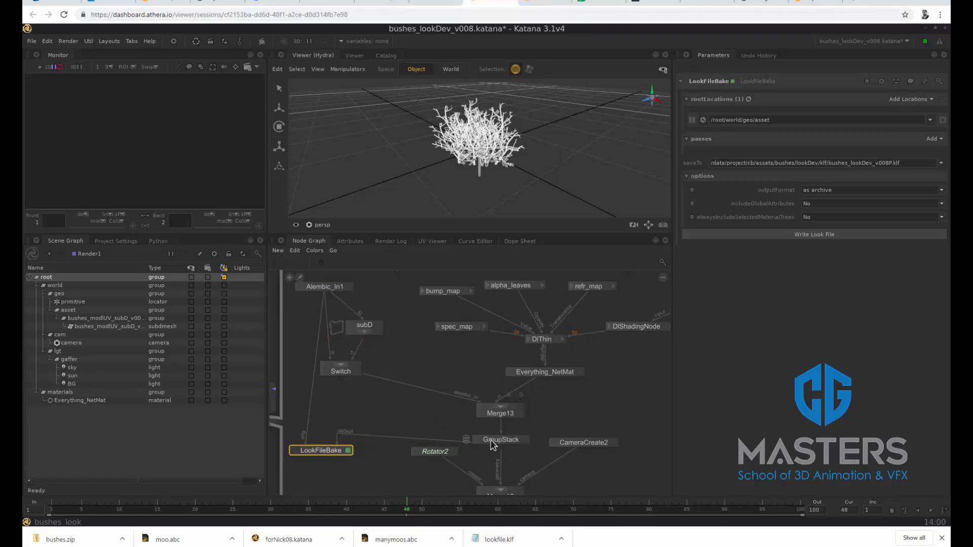
left_click(526, 440)
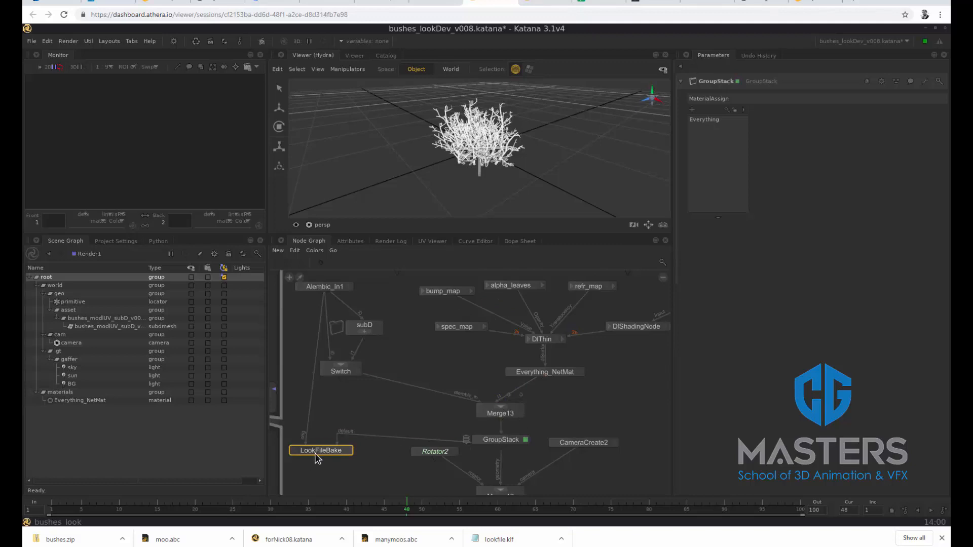
key("e")
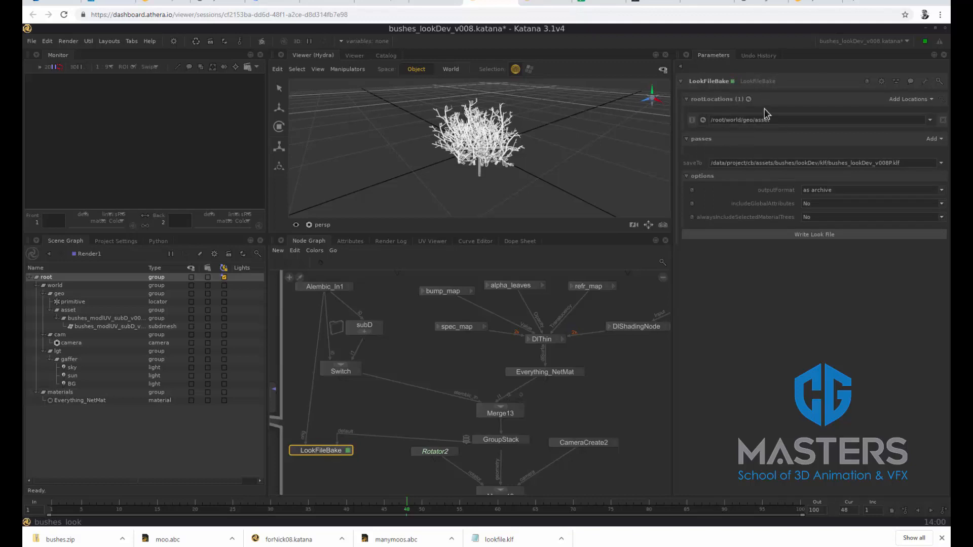
left_click_drag(779, 120, 704, 122)
Set the Alembic_In1 node's location name to /root/world/geo/Alembic1 and select that group in the scene graph
left_click(326, 289)
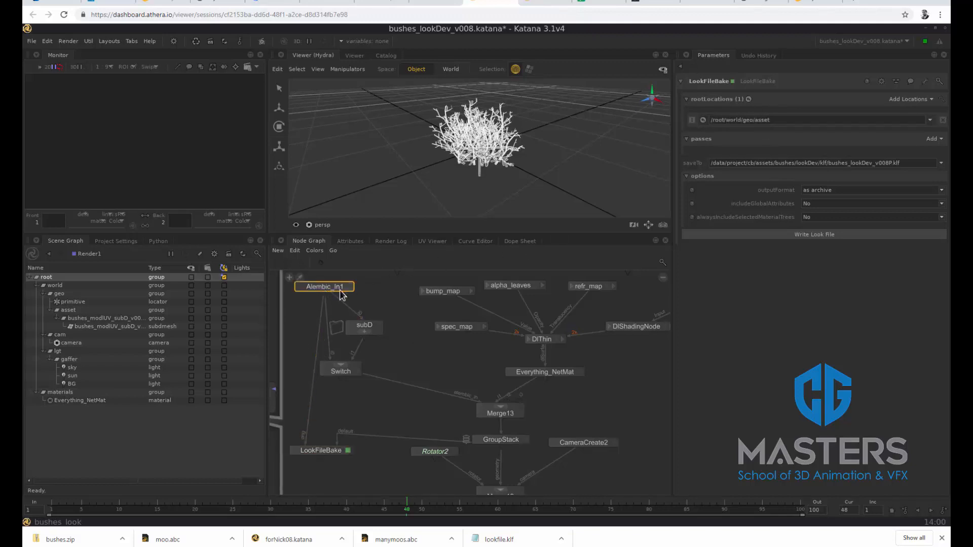
left_click(349, 287)
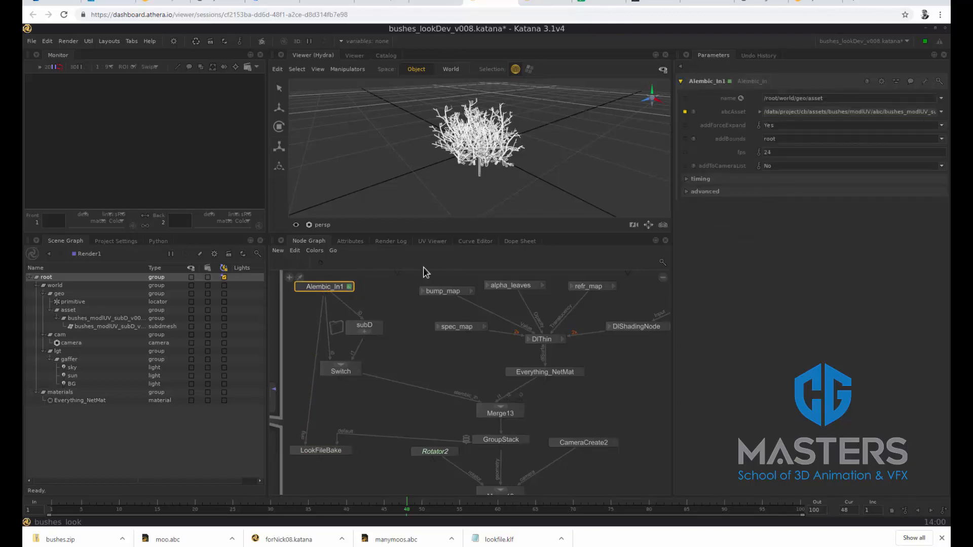
double_click(808, 99)
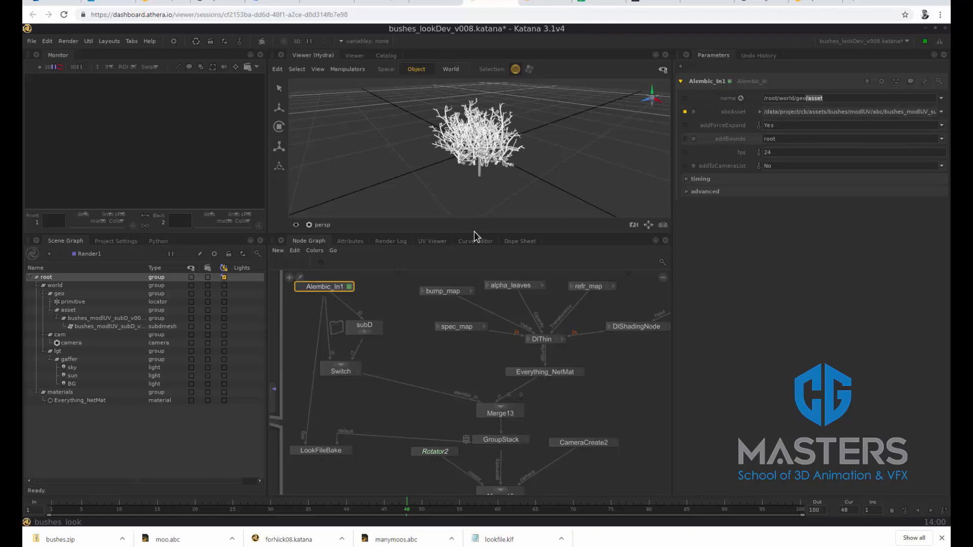
left_click(827, 100)
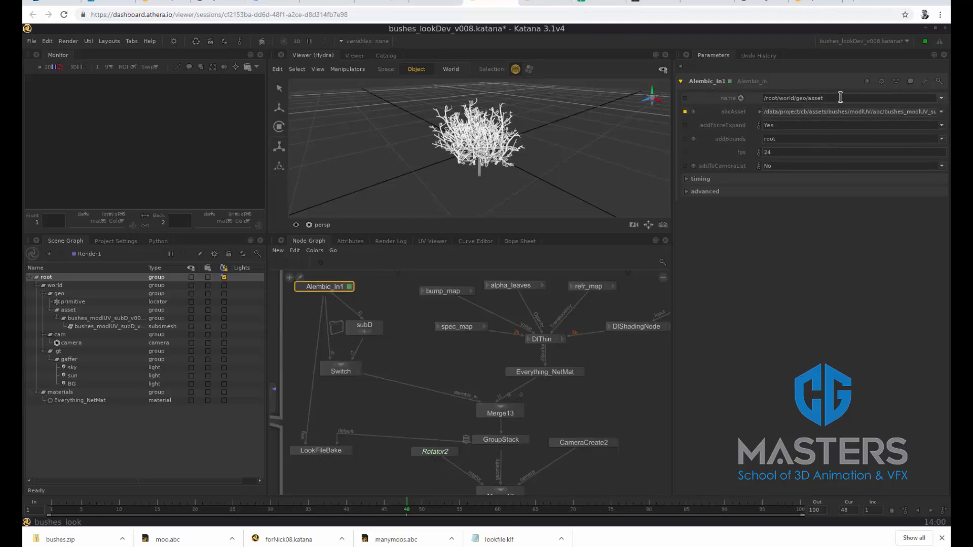
key("BackSpace")
key("BackSpace")
key("BackSpace")
key("BackSpace")
key("BackSpace")
type("Alembic1")
key("Return")
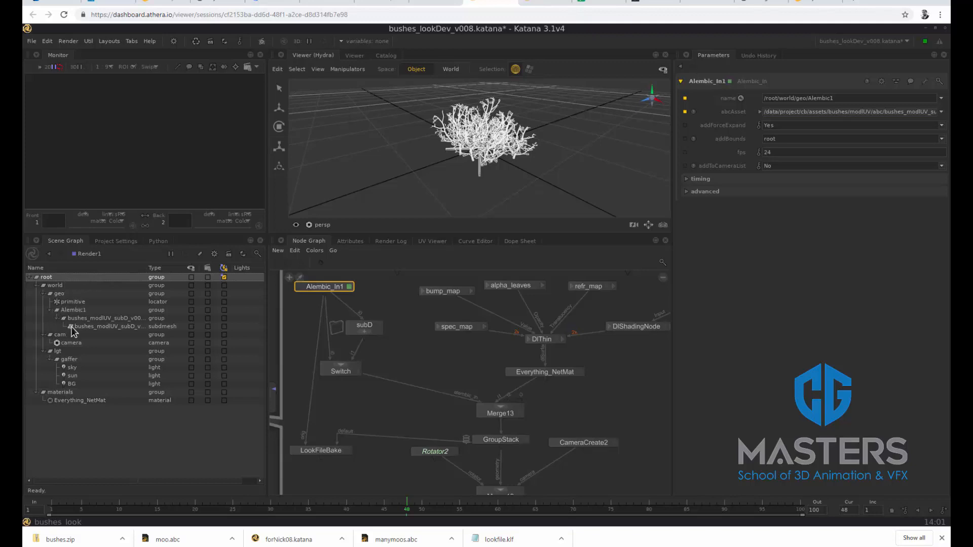
left_click(80, 310)
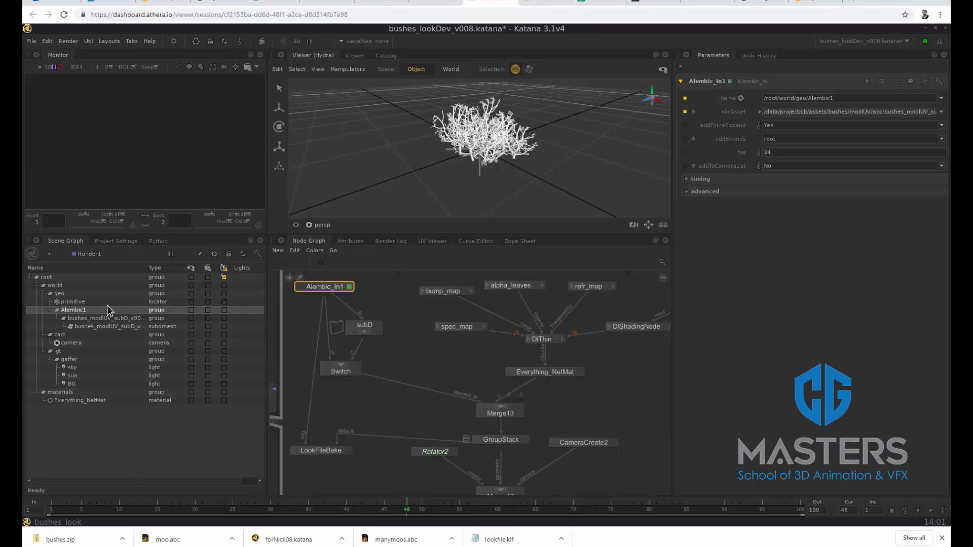
Set the Alembic_In1 node's location name to /root/world/geo/asset
double_click(809, 98)
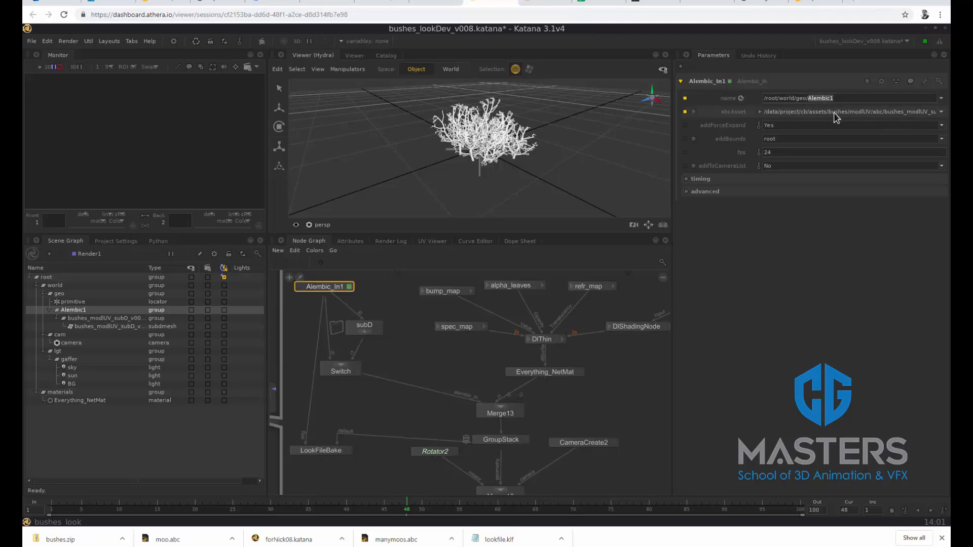
type("asset")
left_click(799, 247)
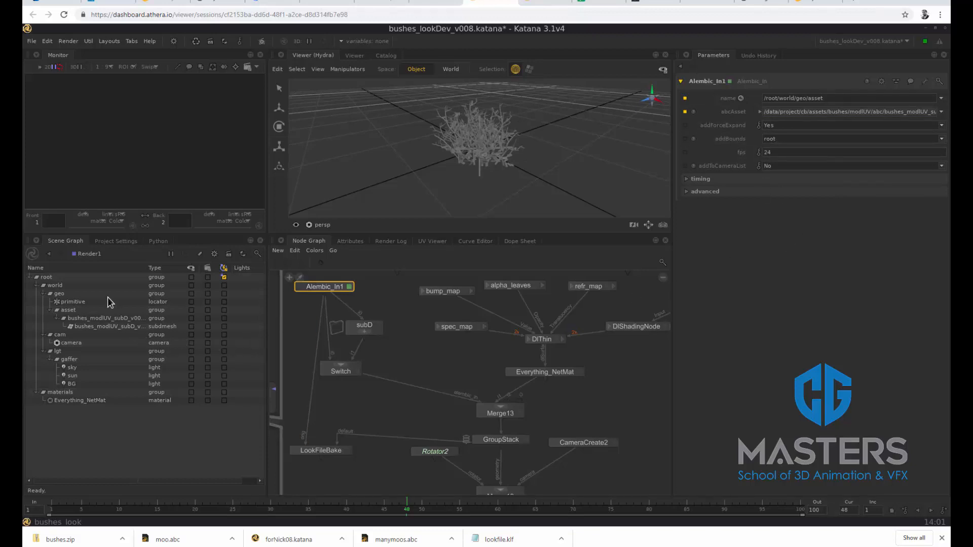
Inspect the asset hierarchy in the scene graph, comparing the bush's group location with its subdmesh child
left_click(78, 311)
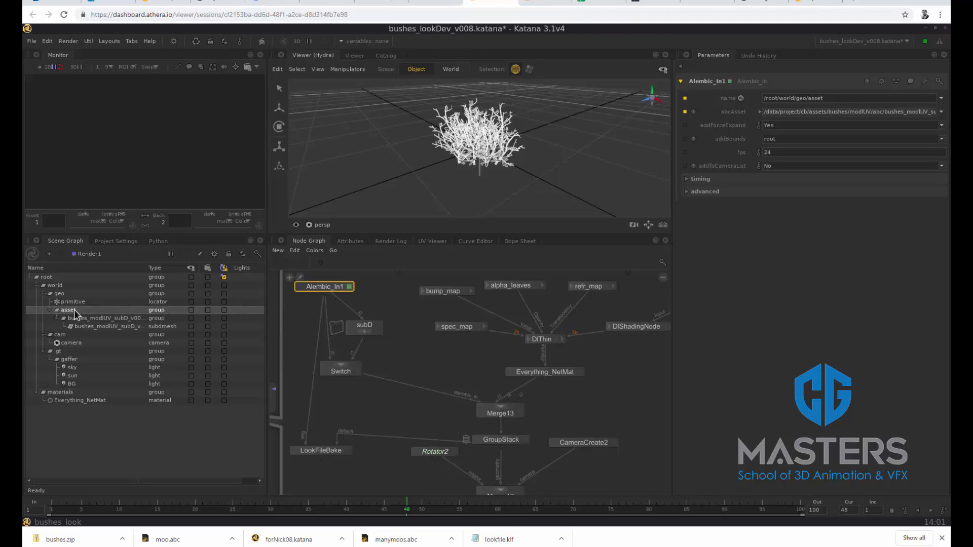
left_click(131, 319)
left_click(140, 327)
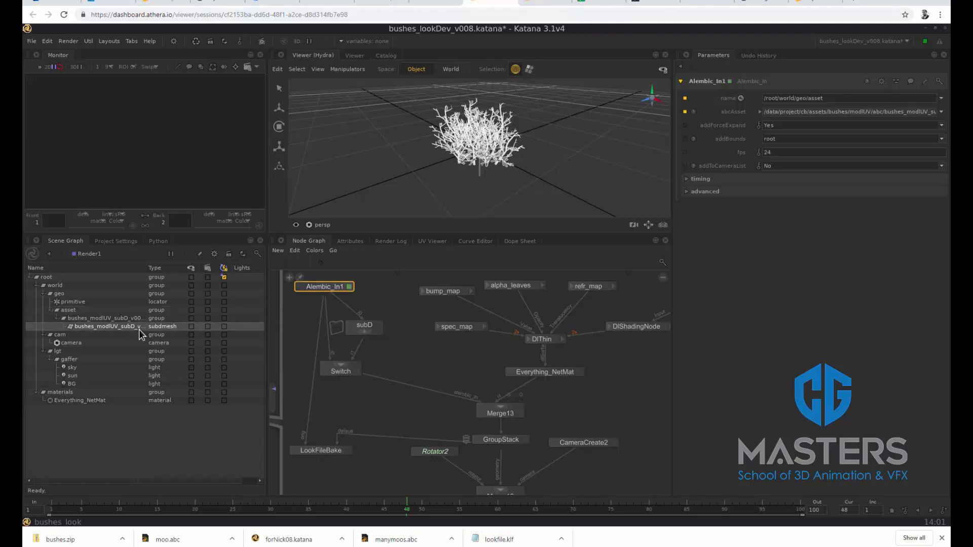
left_click(114, 319)
left_click(111, 327)
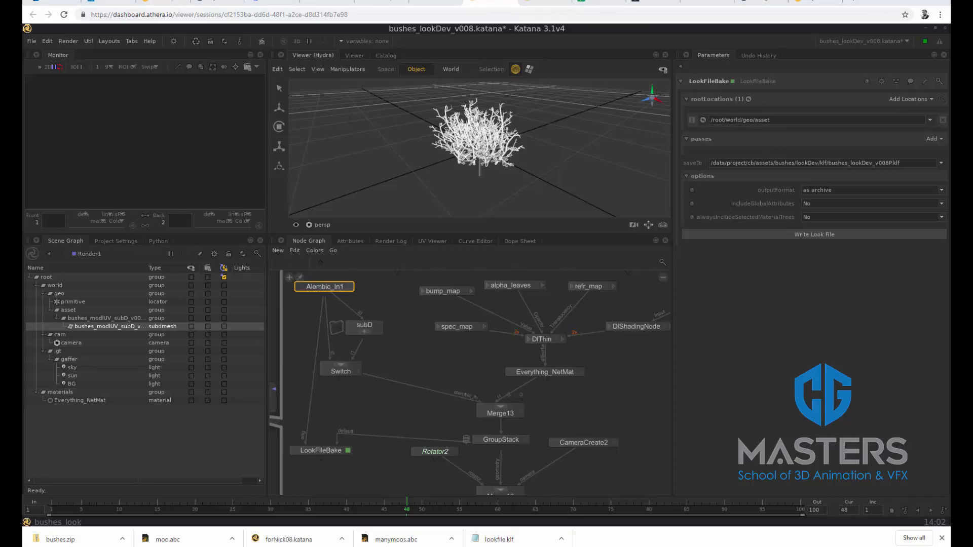
left_click(72, 312)
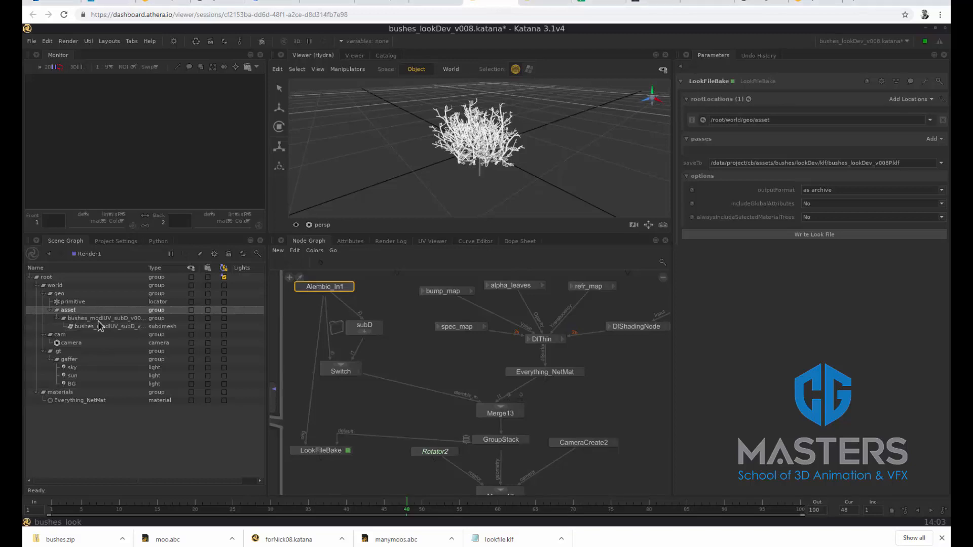
left_click(99, 321)
left_click(99, 328)
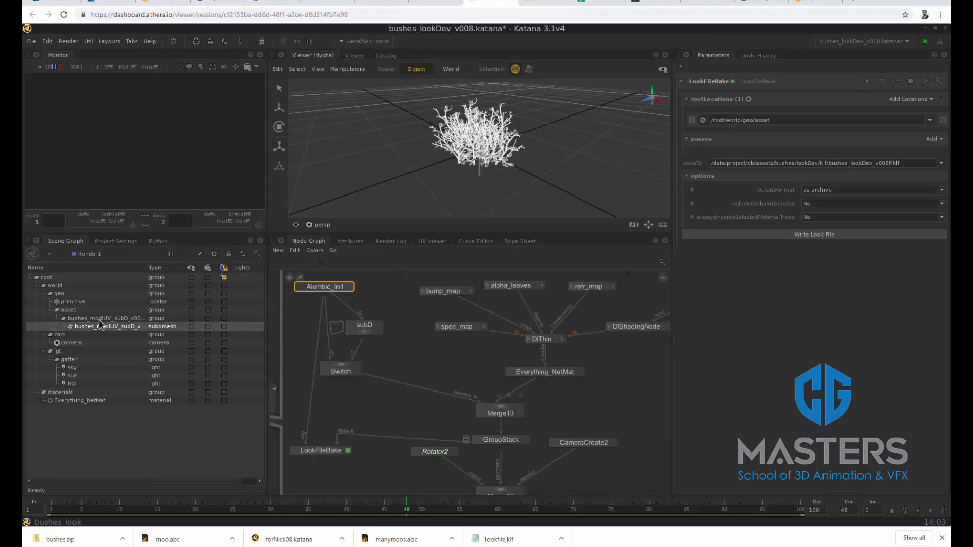
left_click(99, 319)
left_click(99, 326)
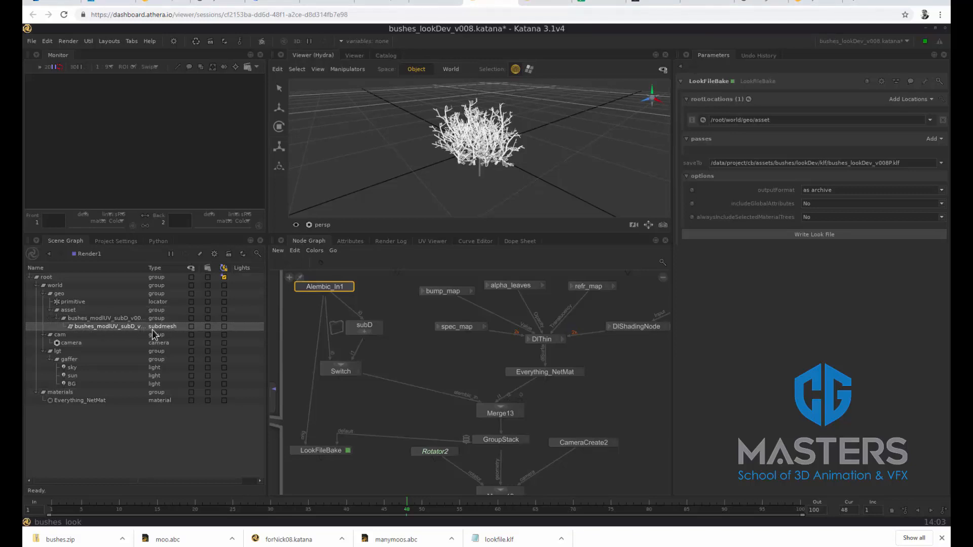
left_click(110, 320)
left_click(113, 326)
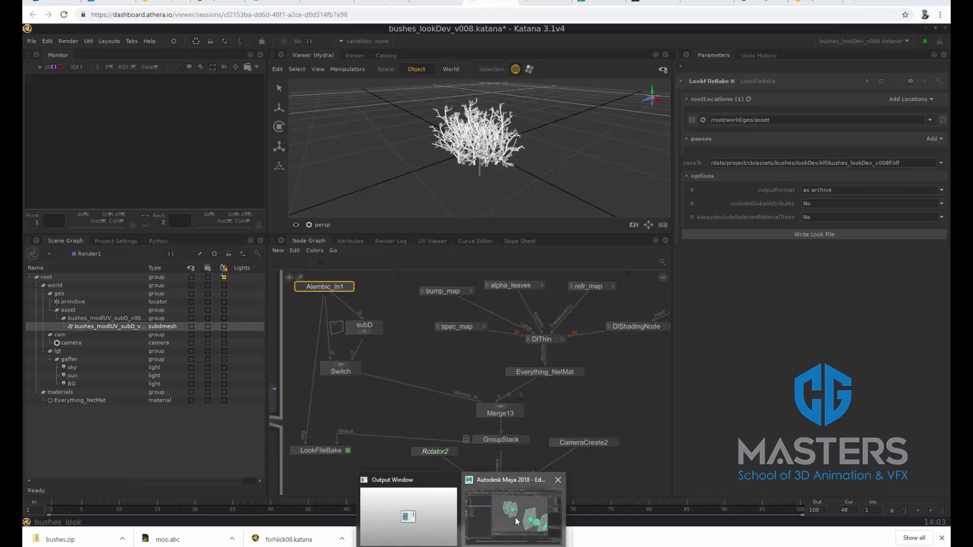
Switch to Maya and show the shape nodes under locator1 in the Outliner
left_click(515, 518)
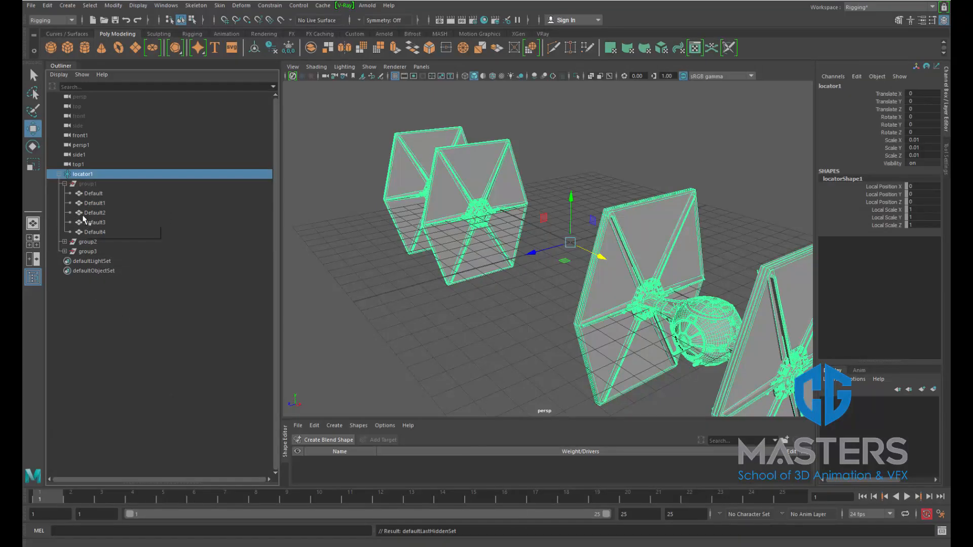
right_click(94, 179)
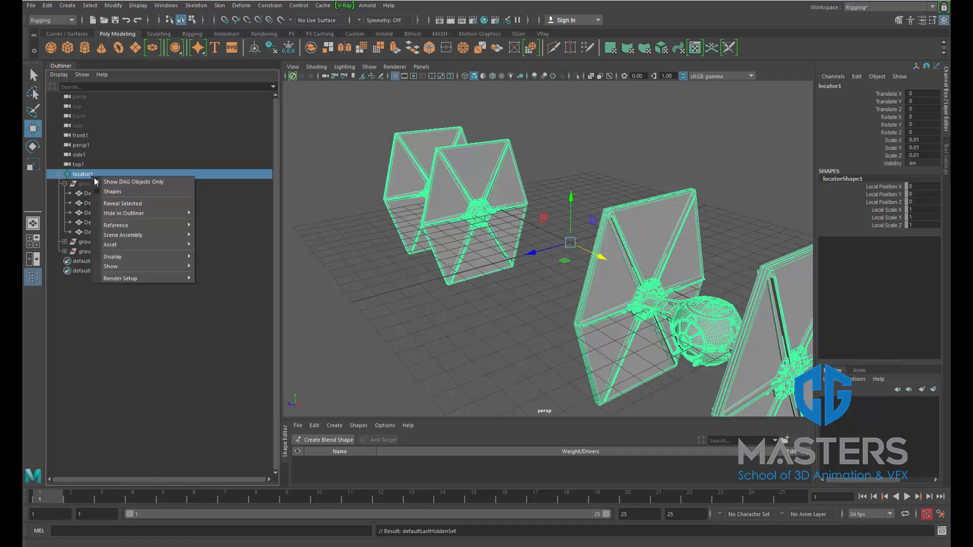
left_click(96, 191)
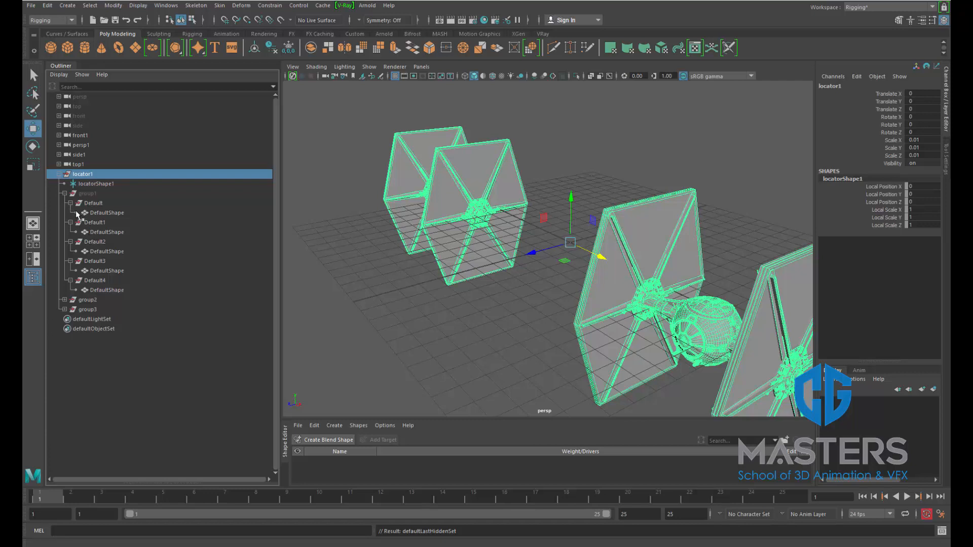
Compare the Default transform with its DefaultShape mesh node in the Outliner, and hide the shape nodes
left_click(108, 213)
left_click(99, 205)
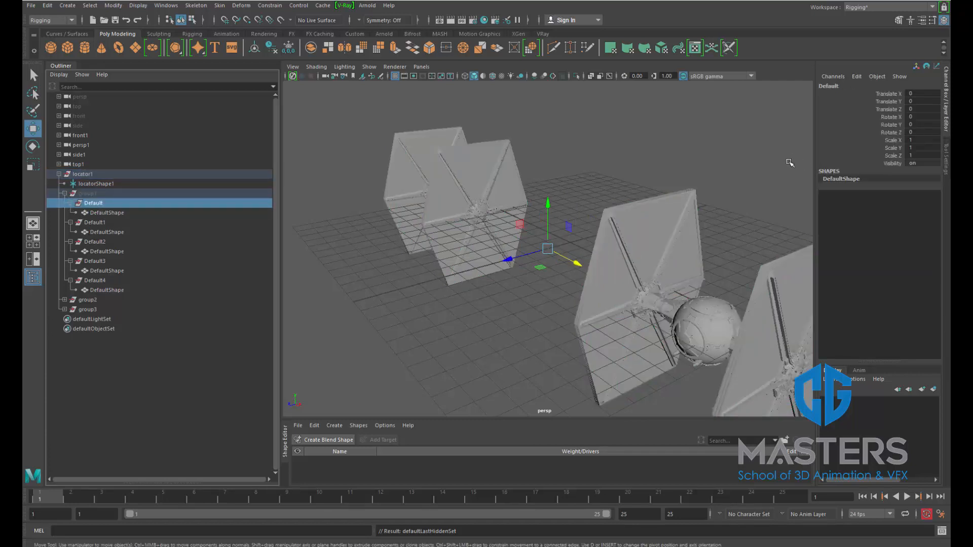
key("ctrl+a")
left_click_drag(567, 70, 879, 70)
left_click(940, 70)
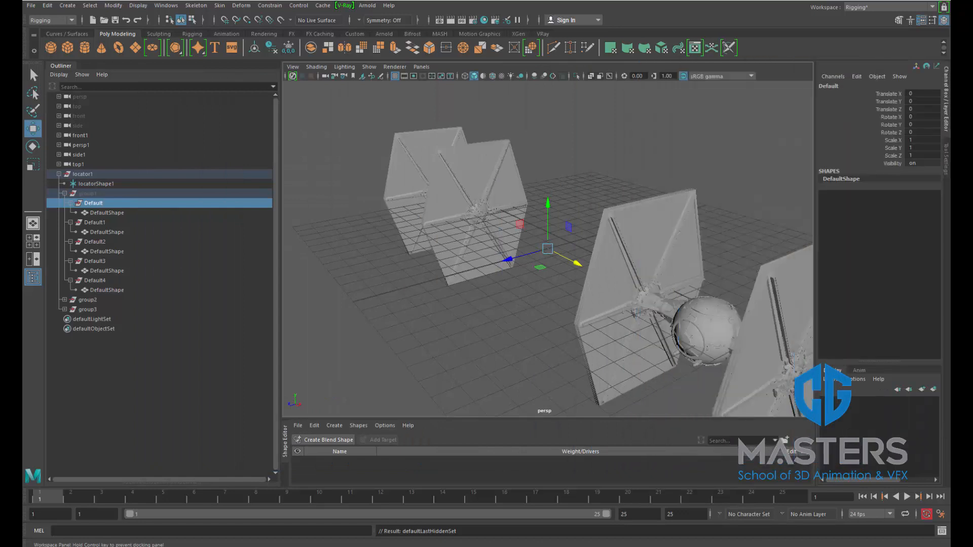
left_click(94, 212)
left_click(96, 205)
left_click(96, 213)
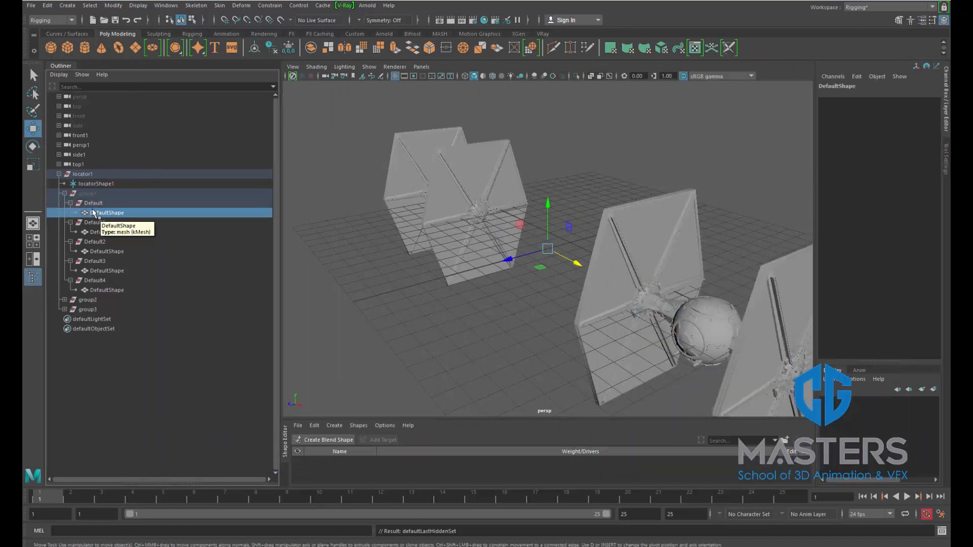
right_click(92, 177)
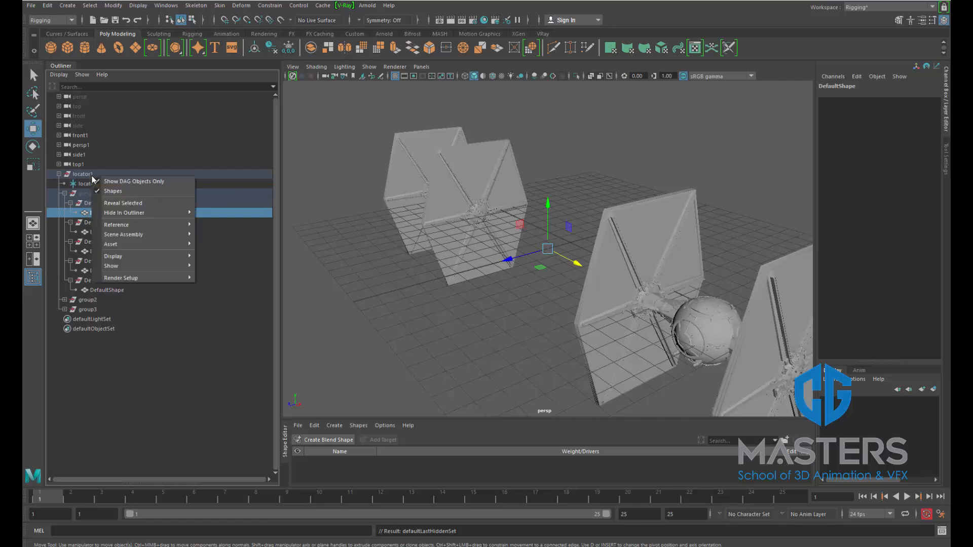
left_click(98, 192)
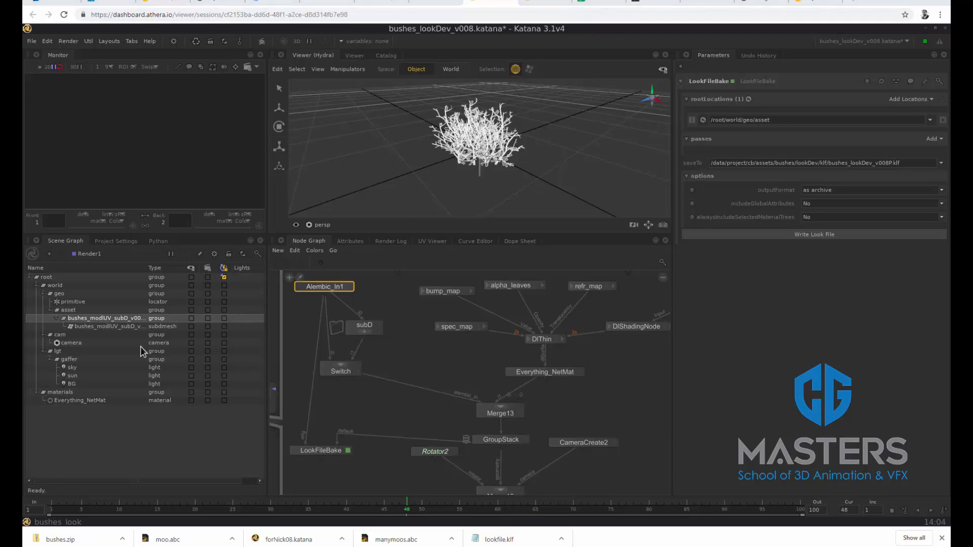
Switch back to Katana and review the bush's subdmesh, group and asset locations and the LookFileBake save path
left_click(91, 325)
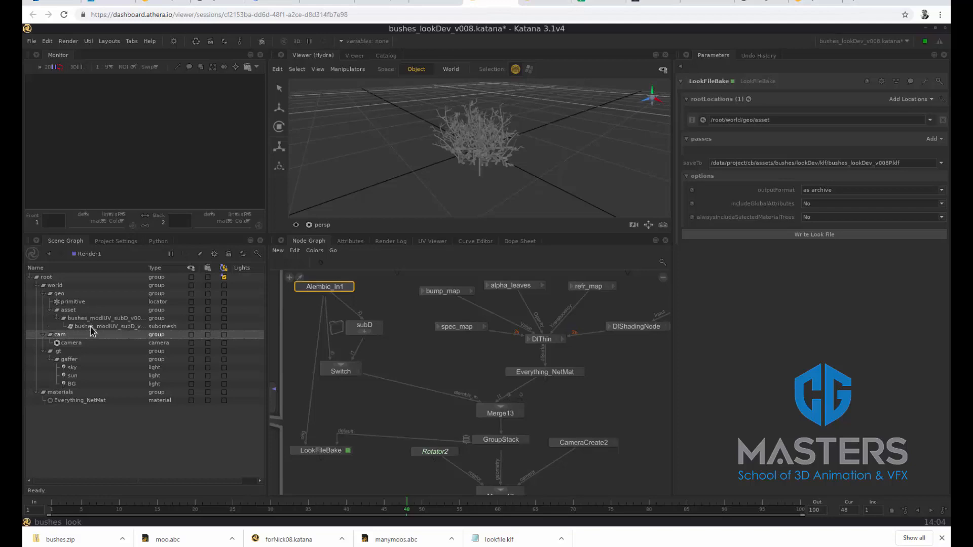
left_click(90, 326)
left_click(91, 319)
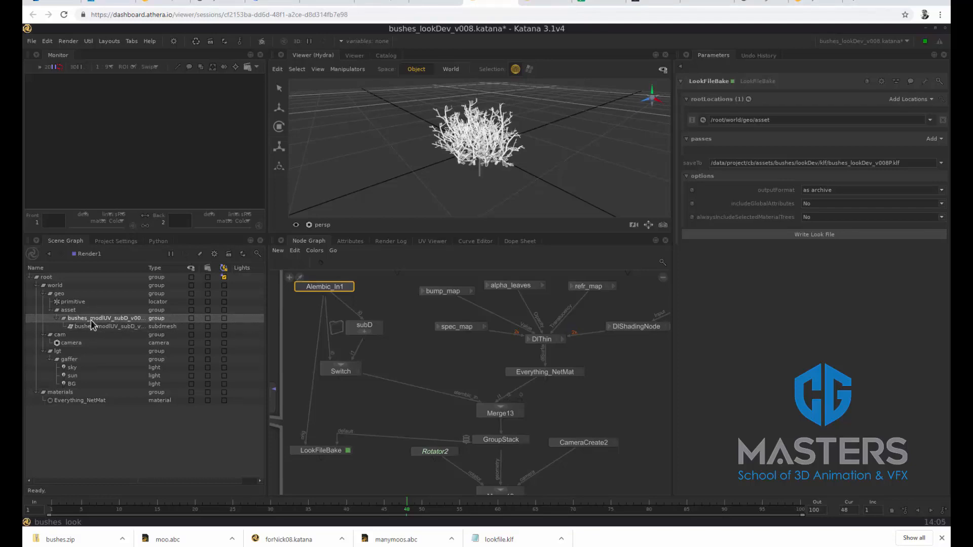
left_click(70, 311)
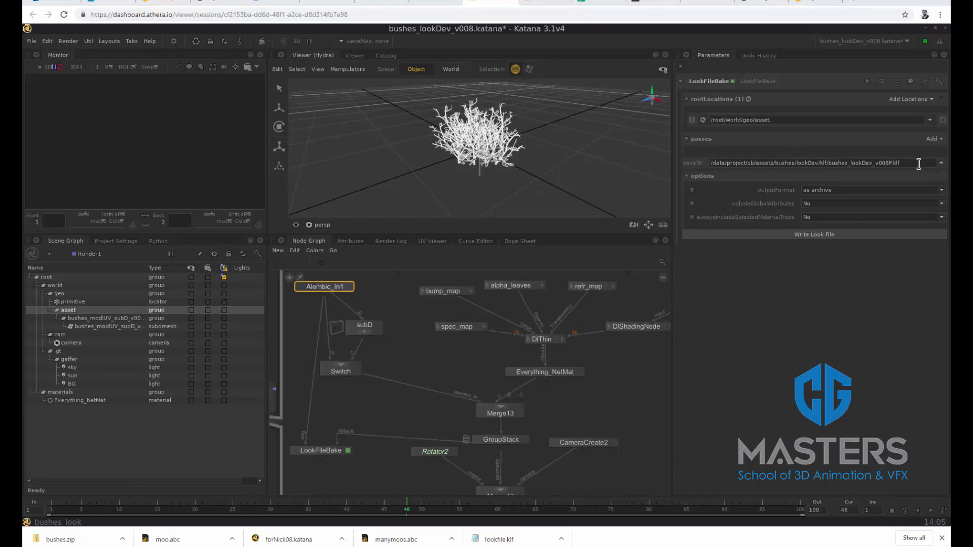
left_click_drag(918, 163, 692, 175)
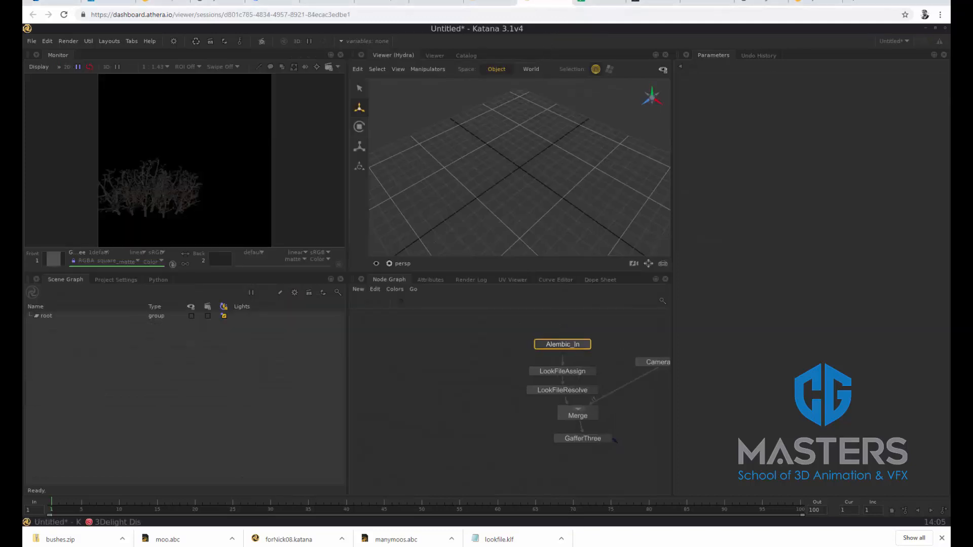
Load the bush Alembic file bushes_modlUV_subD_v009P.abc from the modlUV/abc folder into the Alembic_In node
middle_click_drag(604, 330, 533, 337)
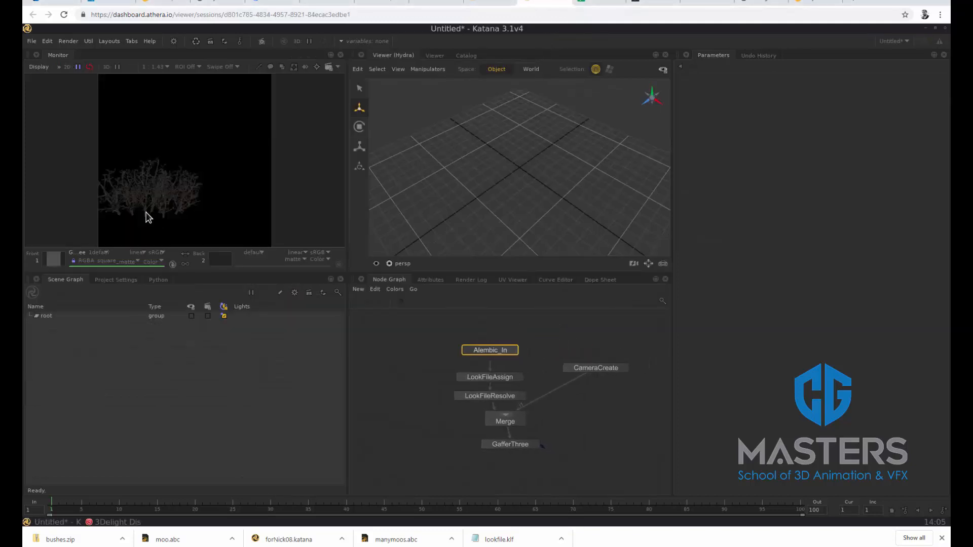
left_click(513, 352)
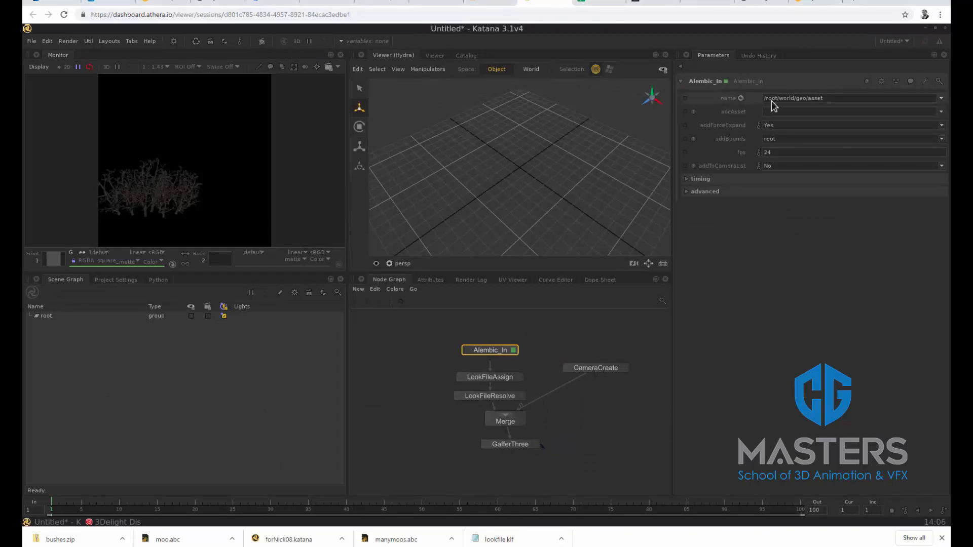
left_click_drag(827, 96, 808, 97)
left_click(941, 111)
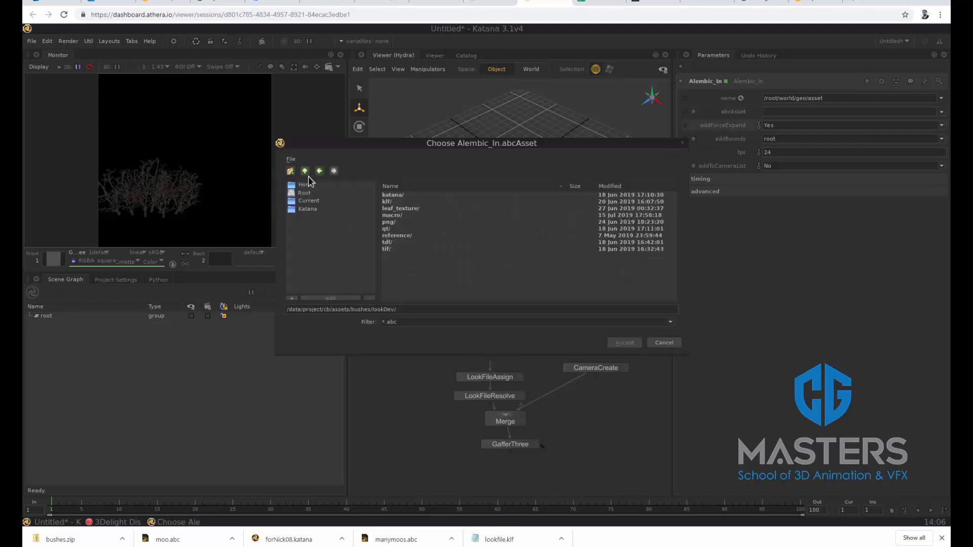
left_click(305, 171)
double_click(402, 208)
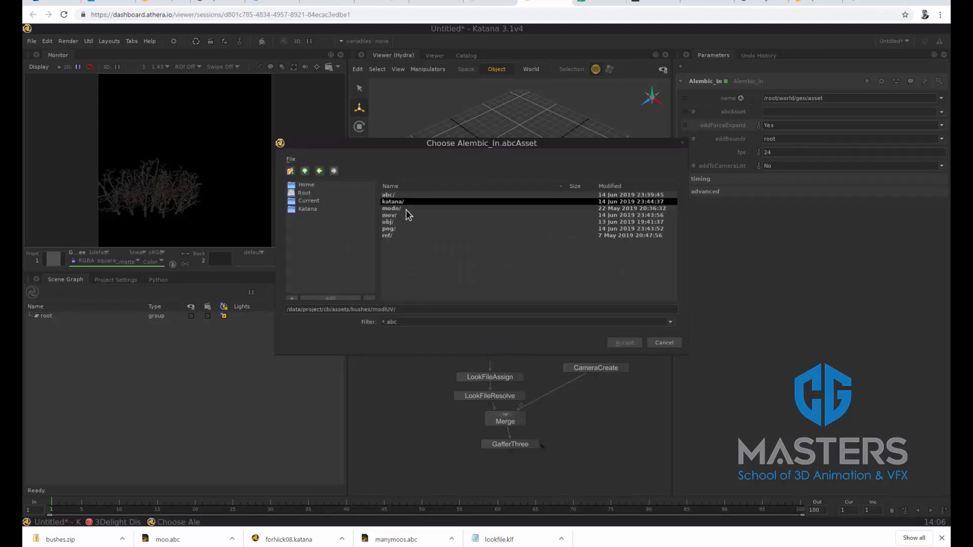
double_click(399, 197)
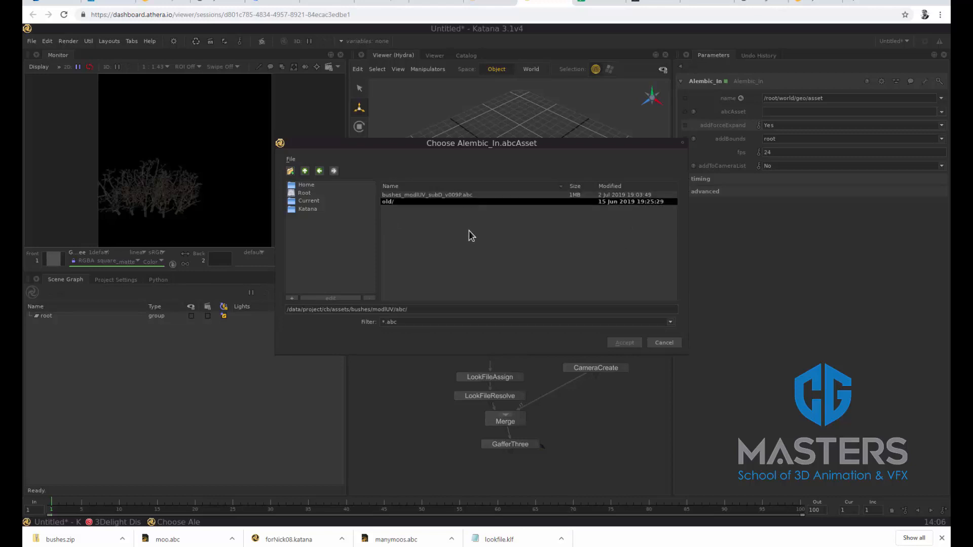
left_click(448, 196)
left_click(624, 343)
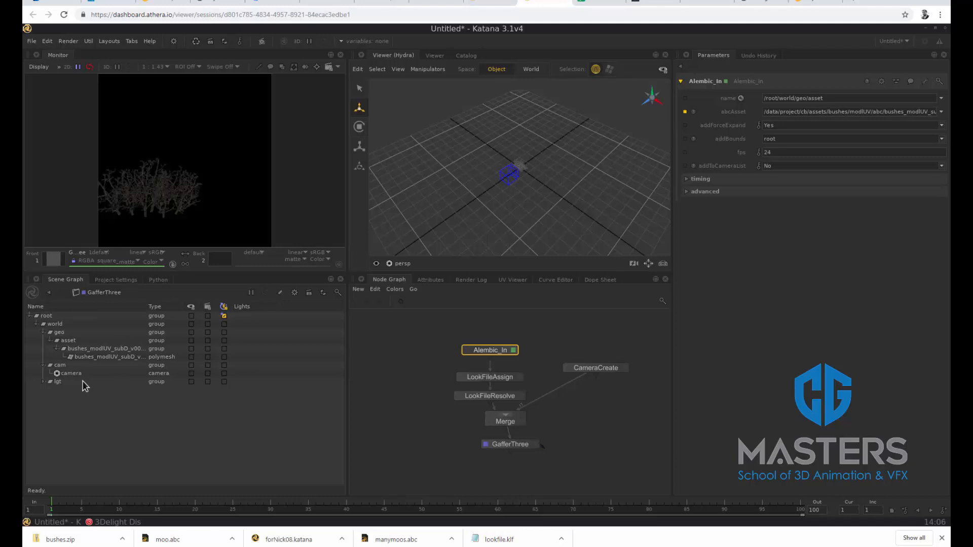
Set the LookFileAssign node's look file to bushes_lookDev_v008P.klf from the bushes lookDev/klf folder
left_click(100, 357)
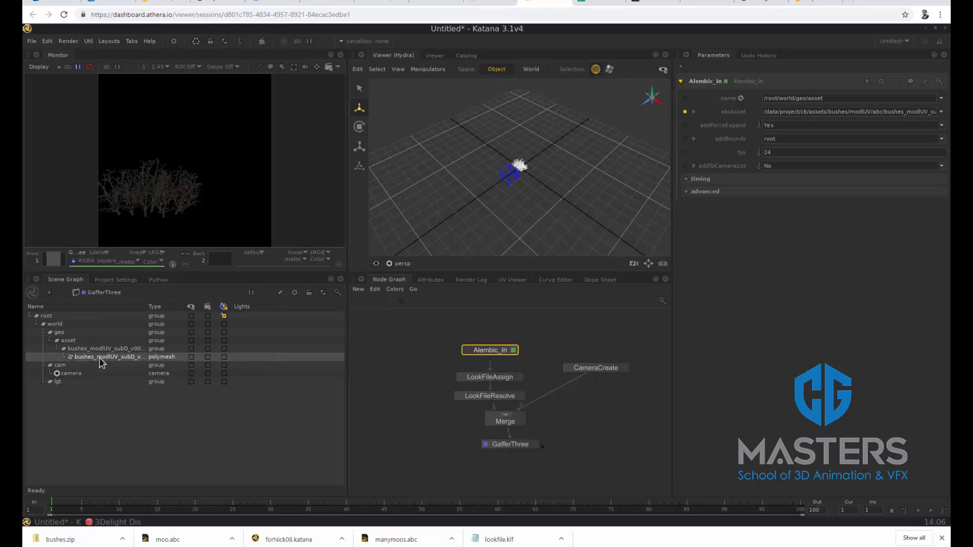
left_click(77, 341)
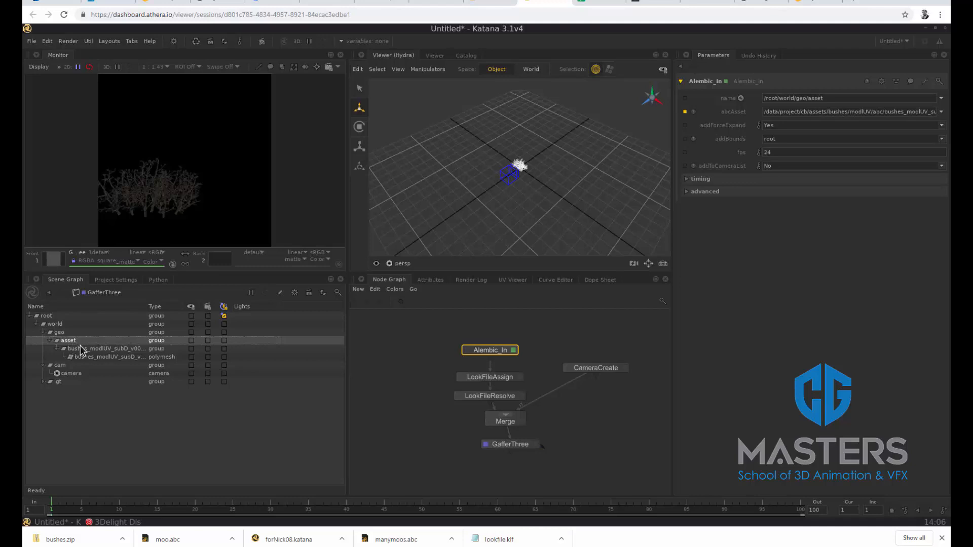
left_click(519, 377)
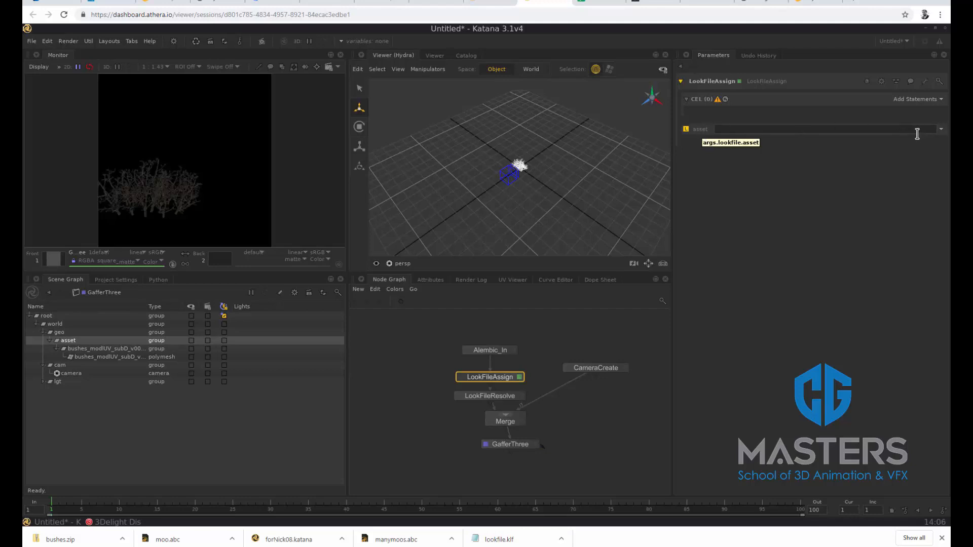
left_click(941, 130)
left_click(930, 140)
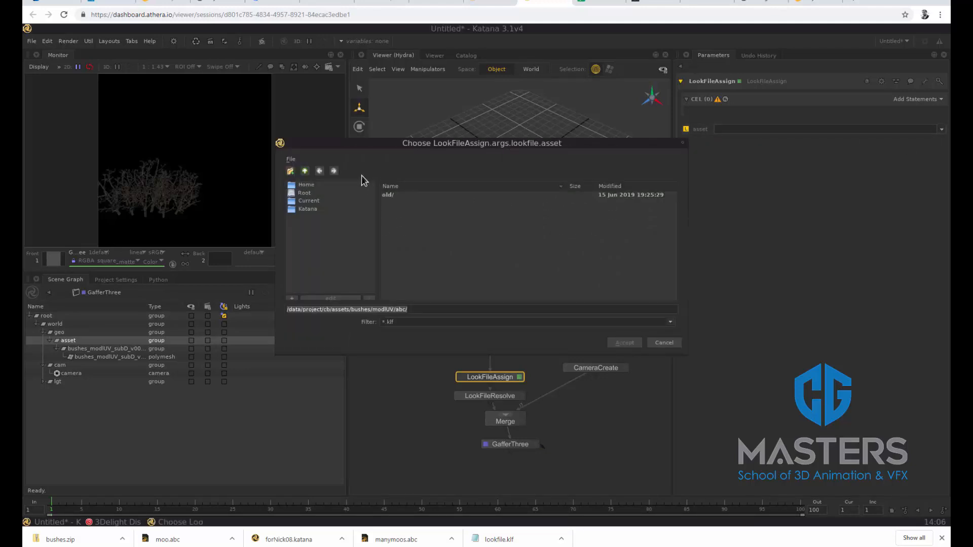
left_click(305, 172)
left_click(305, 171)
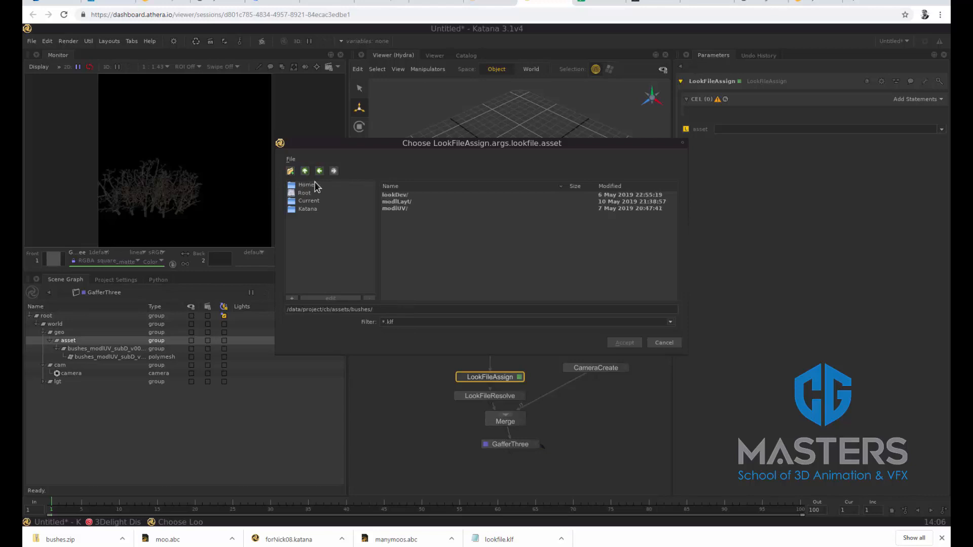
double_click(408, 201)
left_click(401, 202)
double_click(402, 203)
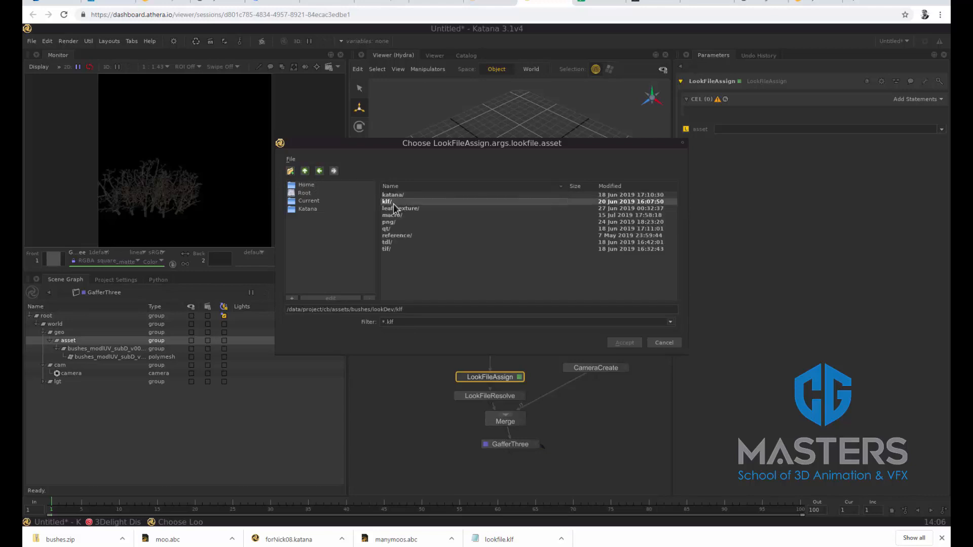
left_click(446, 229)
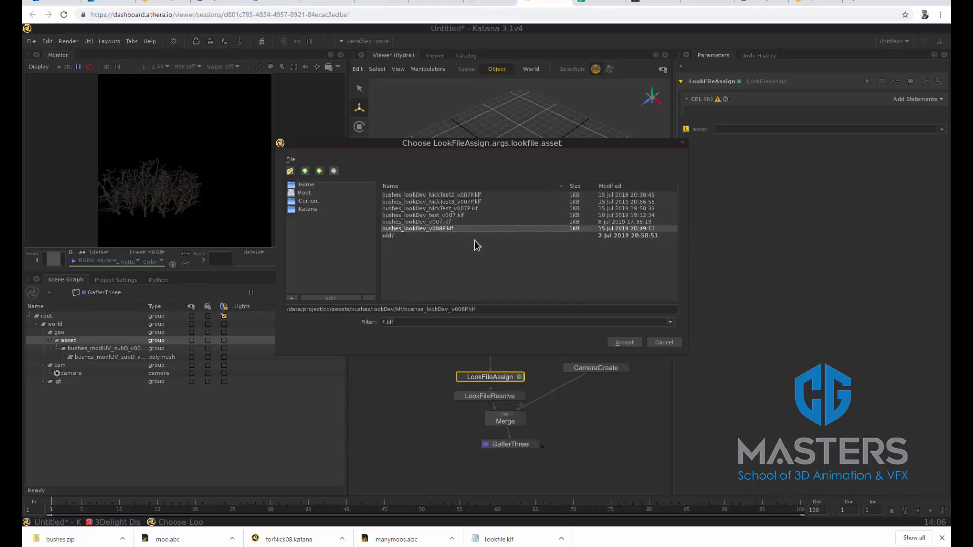
left_click(616, 344)
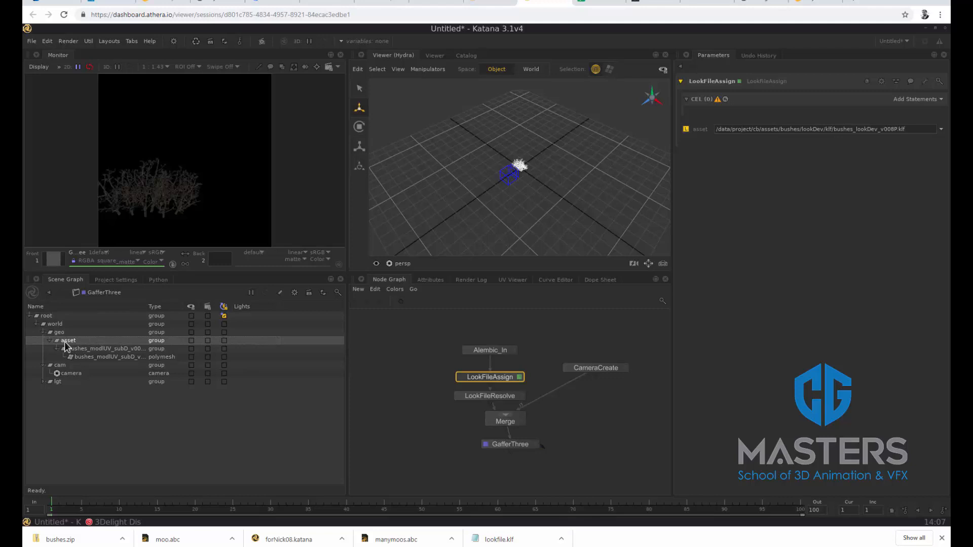
Append the asset location /root/world/geo/asset from the scene graph selection to the LookFileAssign CEL statement
left_click(937, 100)
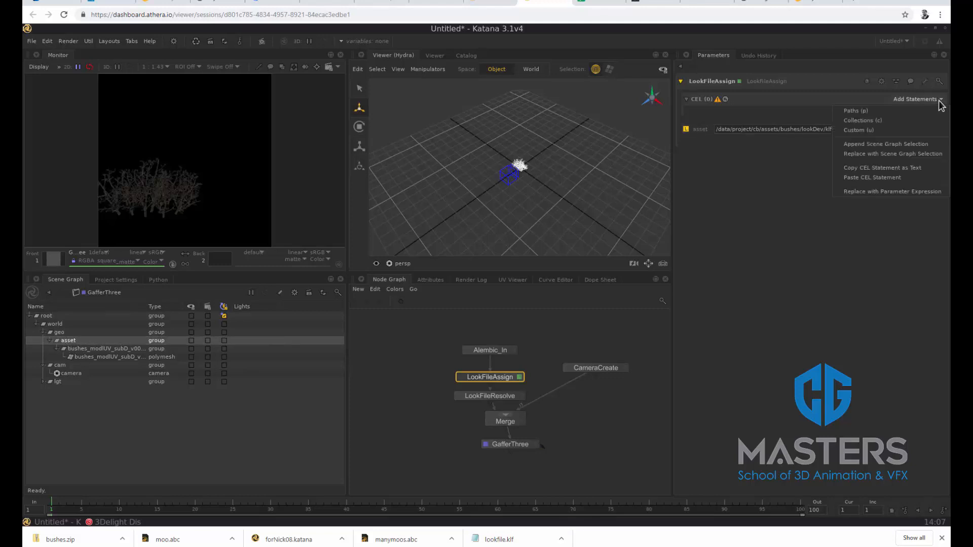
left_click(858, 144)
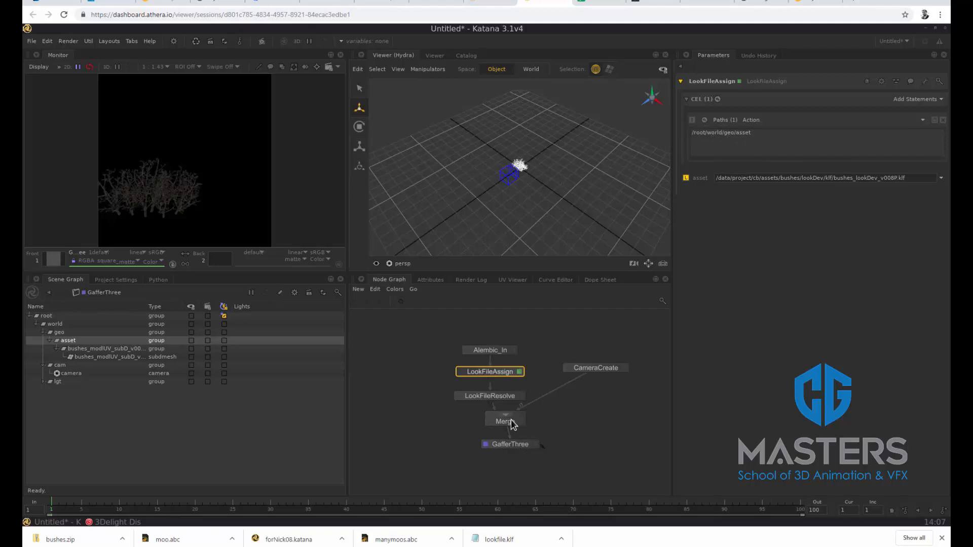
Review the GafferThree node's envLight and start a live render from that node
left_click_drag(510, 444, 500, 450)
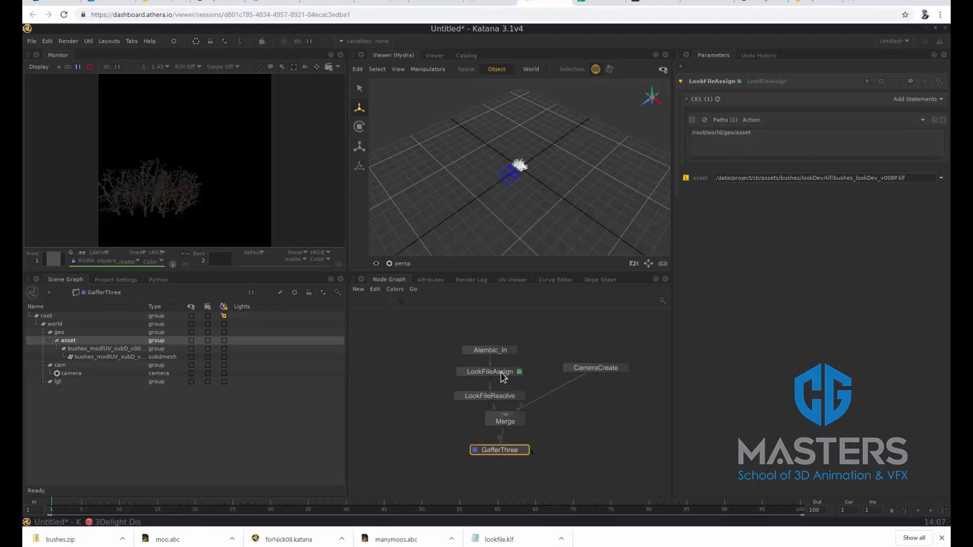
left_click(525, 450)
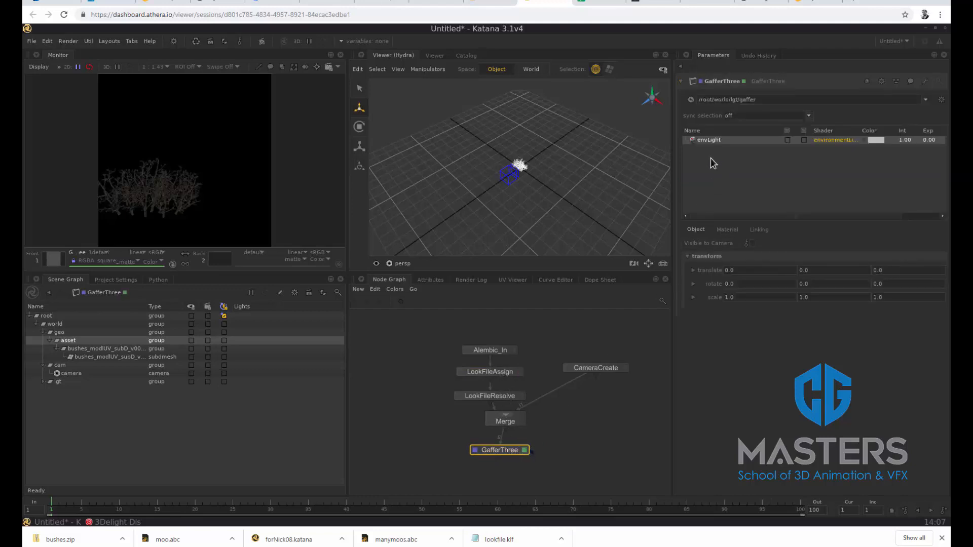
right_click(496, 452)
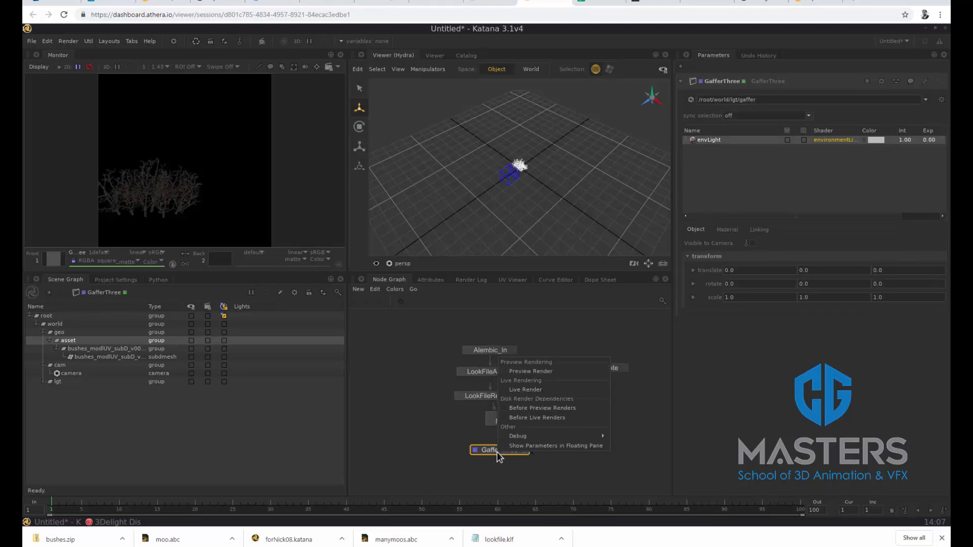
left_click(528, 390)
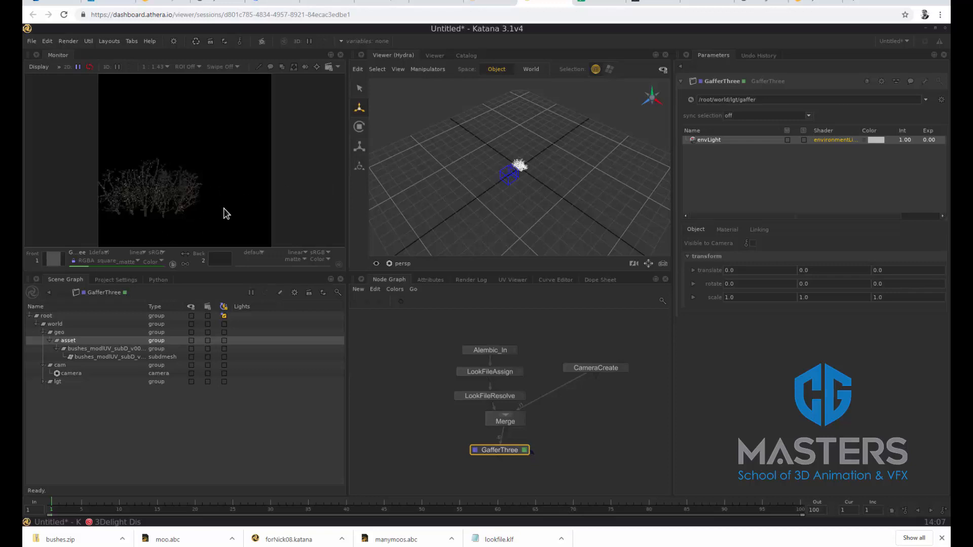
Make room in the node graph, duplicate the Alembic_In, LookFileAssign and LookFileResolve branch, and connect the copy to Merge
left_click_drag(598, 373, 632, 376)
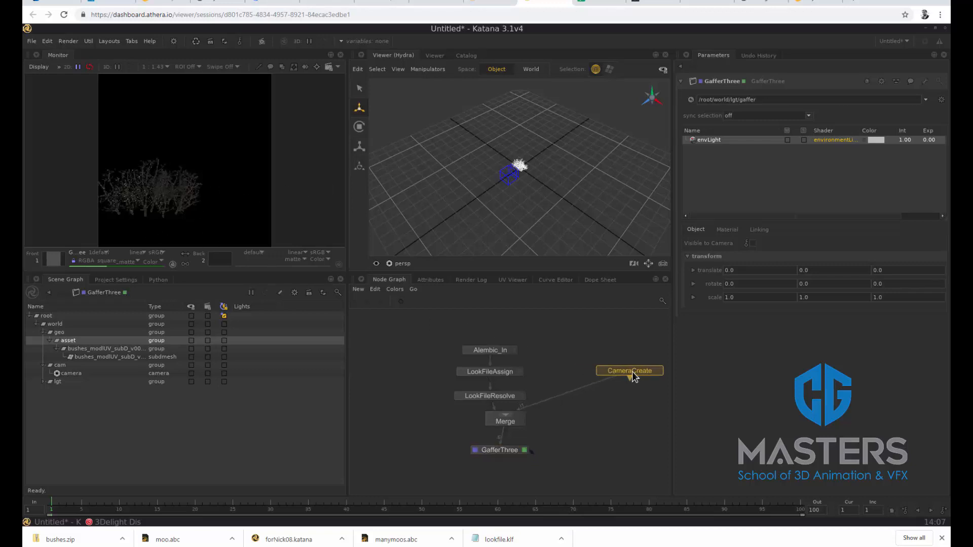
left_click_drag(433, 336, 442, 386)
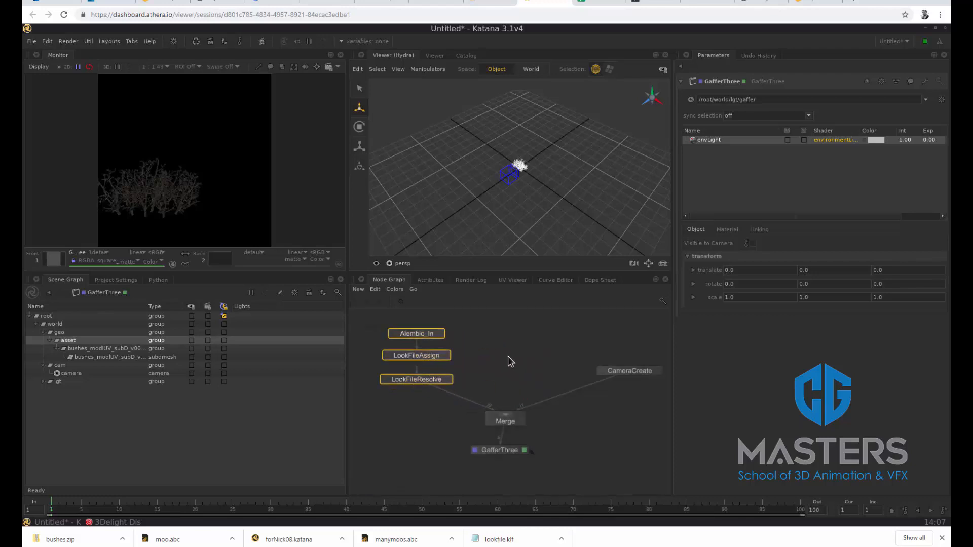
key("ctrl+d")
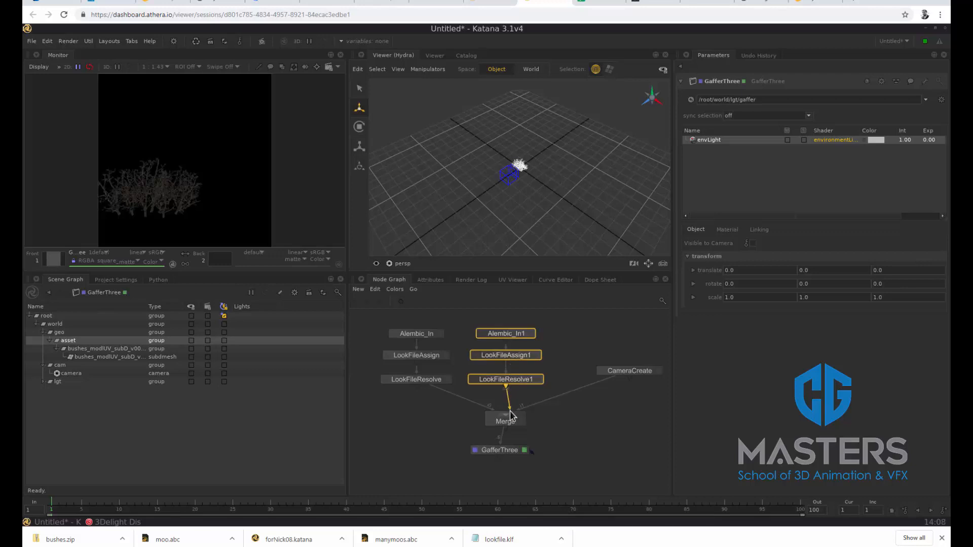
left_click_drag(509, 414, 510, 413)
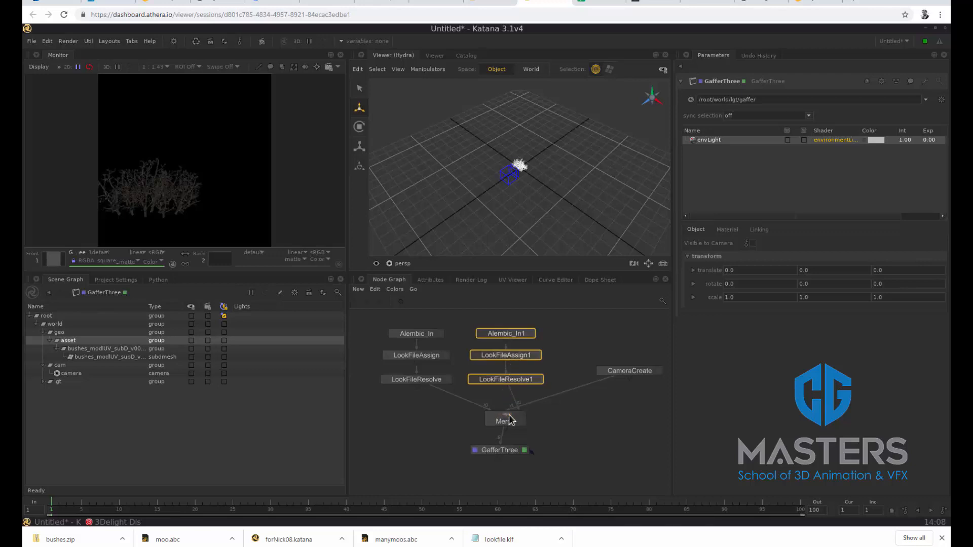
Set the duplicated Alembic_In1 node's location to /root/world/geo/asset1, then expand its hierarchy and select asset1 in the scene graph
left_click(531, 334)
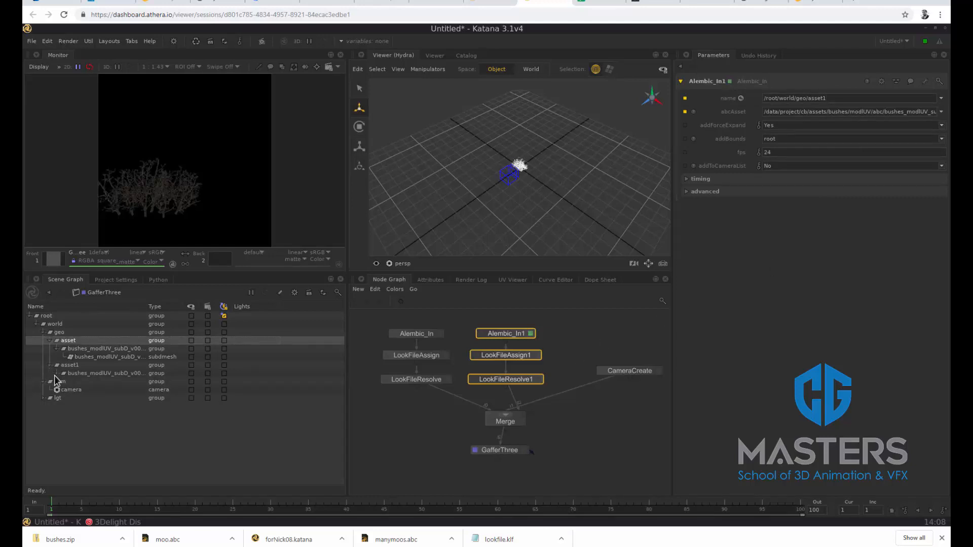
left_click(57, 374)
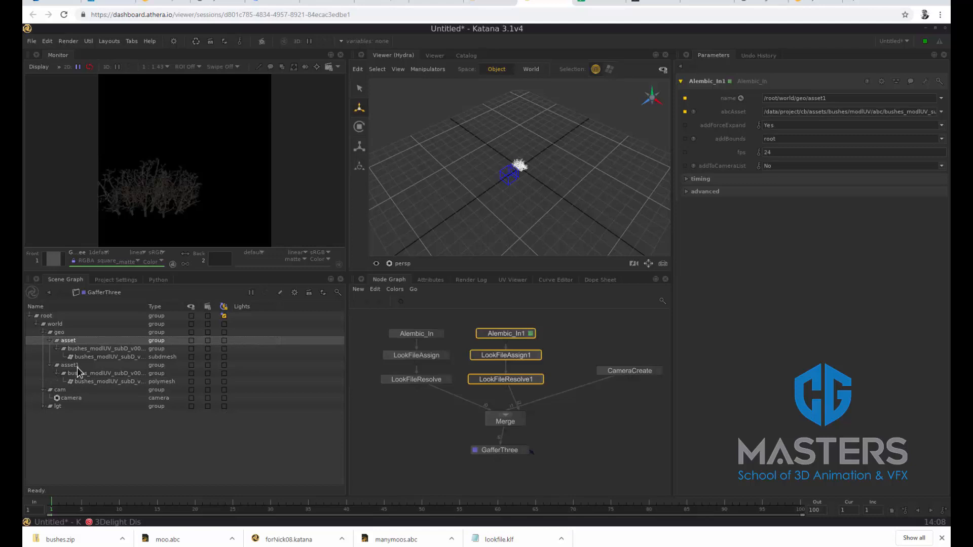
left_click(76, 366)
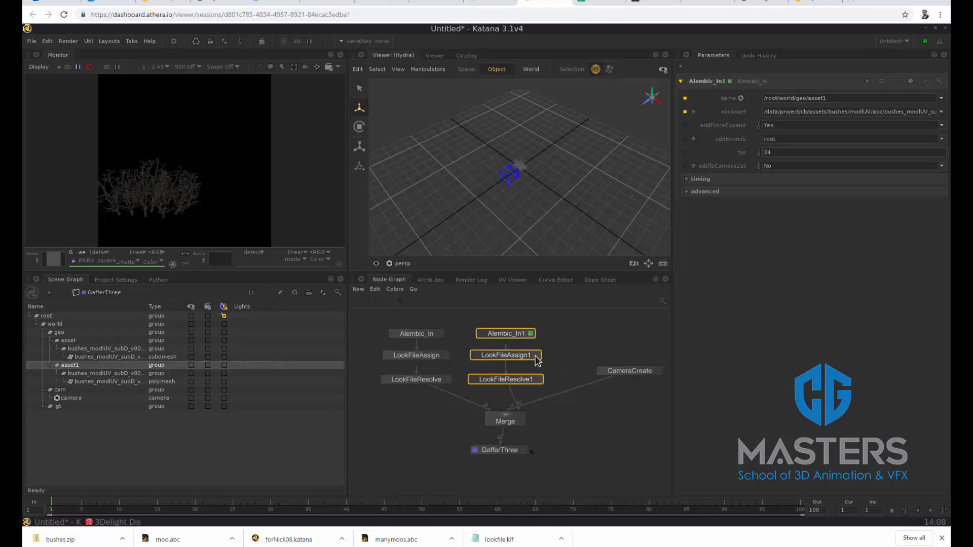
Replace the LookFileAssign1 CEL path with the selected scene graph location /root/world/geo/asset1
left_click(537, 355)
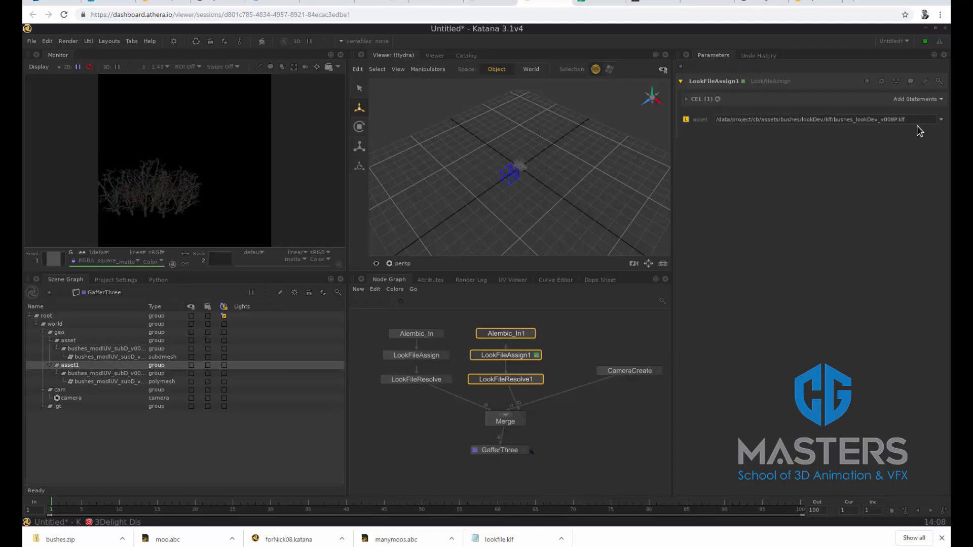
left_click(931, 99)
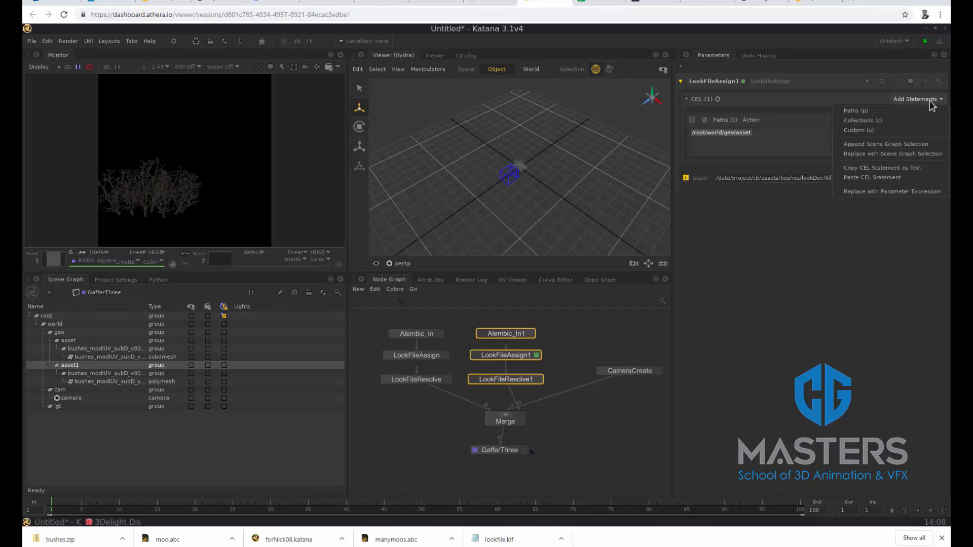
left_click(921, 155)
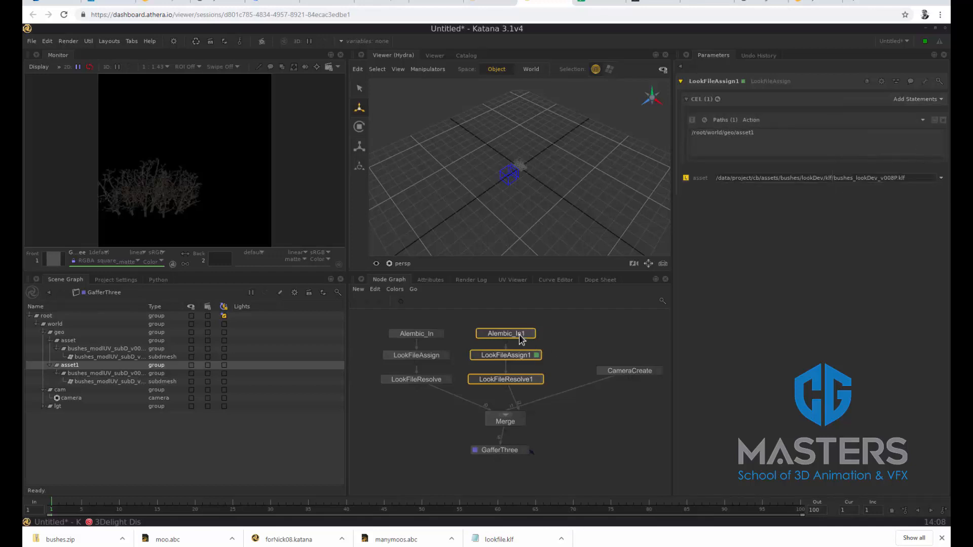
Insert a Transform3D node between LookFileResolve1 and Merge, moving the duplicated branch up to make room
left_click_drag(521, 337, 525, 327)
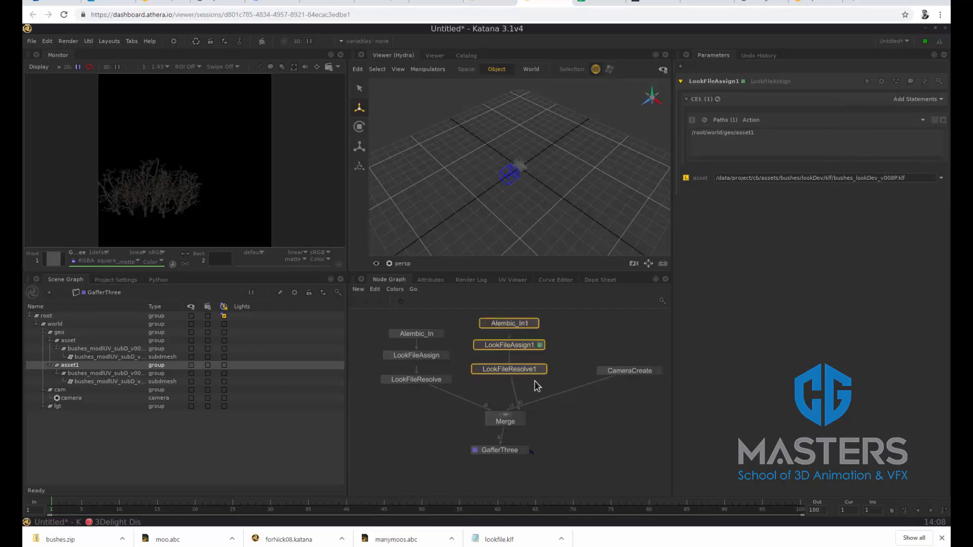
left_click(494, 396)
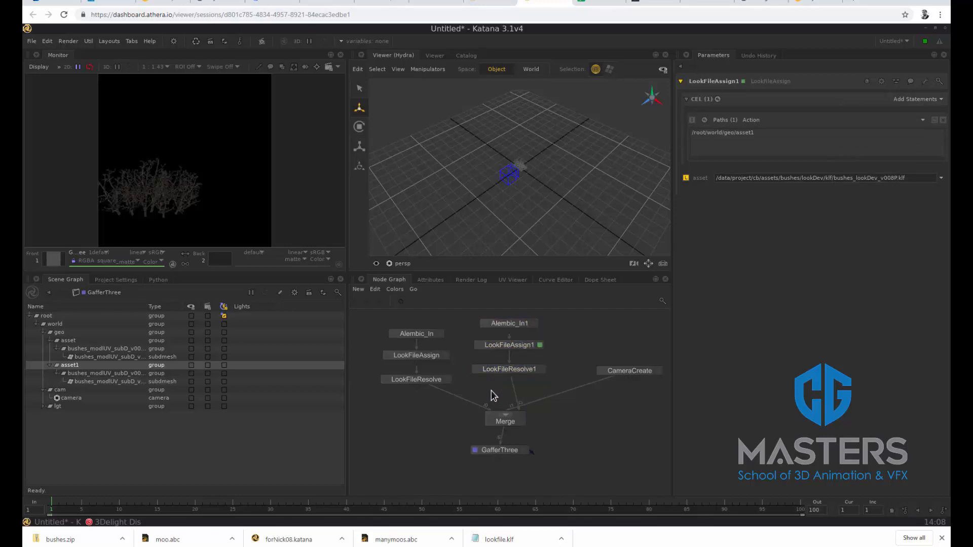
key("Tab")
type("tra")
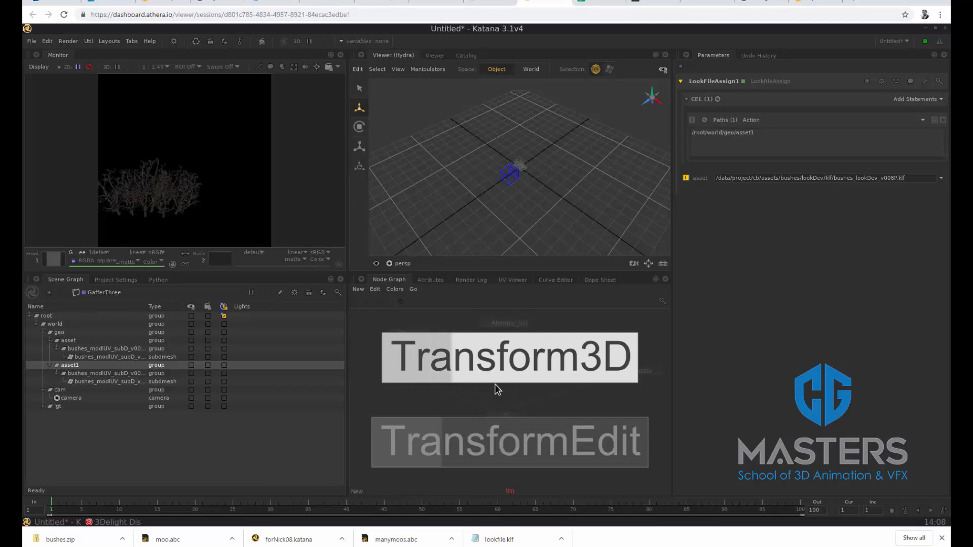
key("Return")
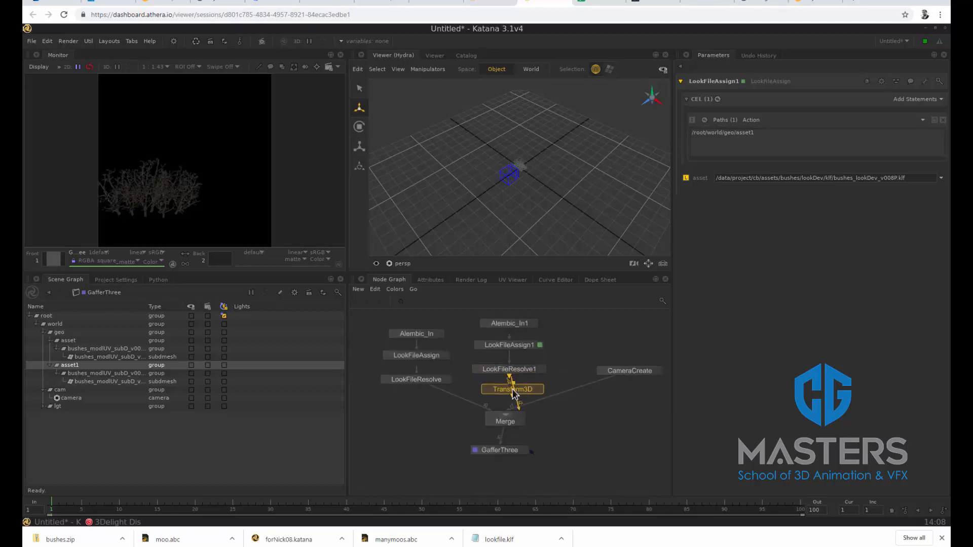
left_click(510, 392)
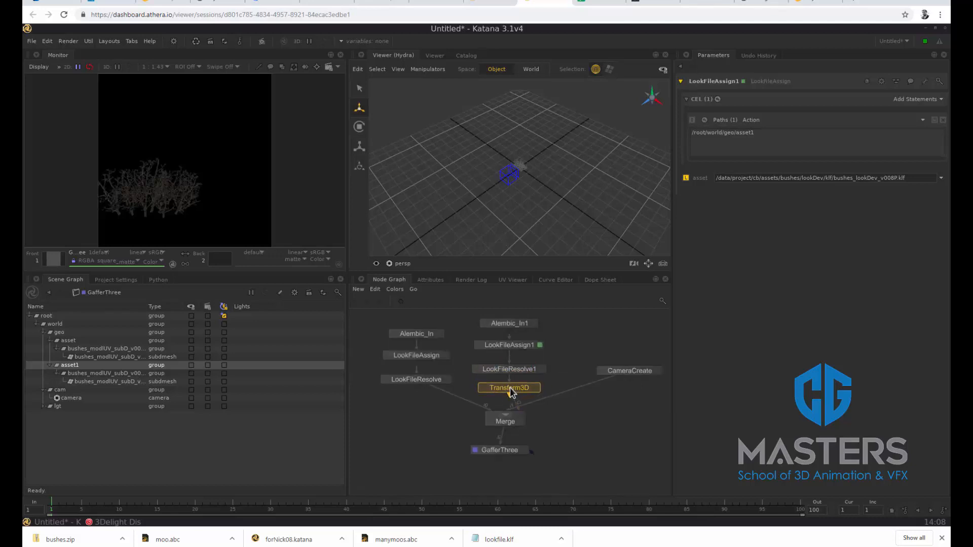
Set the Transform3D node's X translate to 2.0 and its path to the selected scene graph location /root/world/geo/asset1
left_click(536, 389)
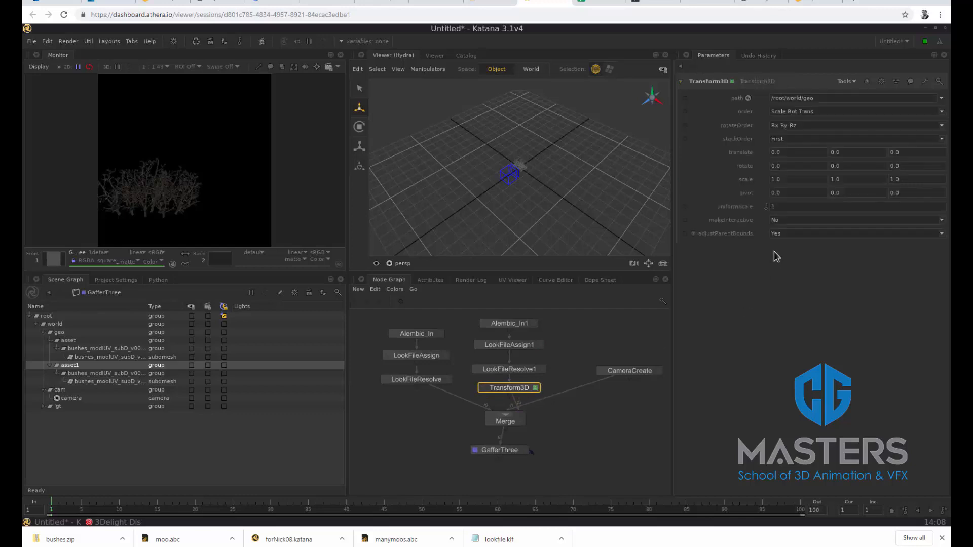
left_click(777, 152)
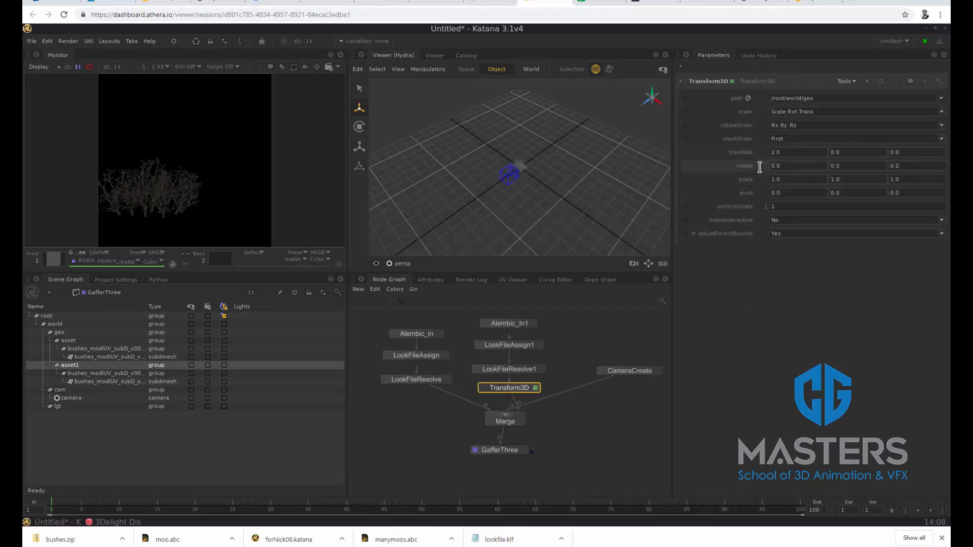
left_click(941, 98)
left_click(931, 110)
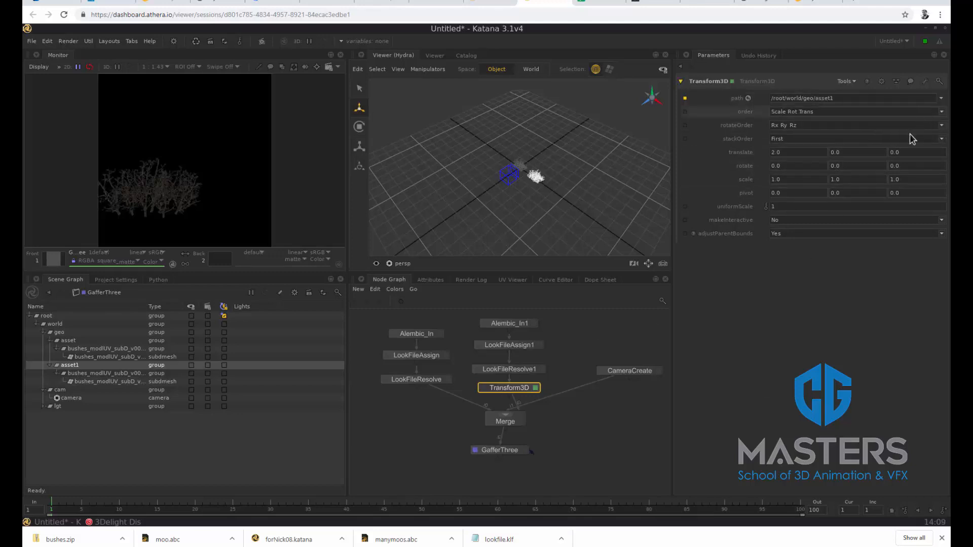
Live render the scene from GafferThree, move the camera back along its Z axis in the viewer, and render again
right_click(501, 453)
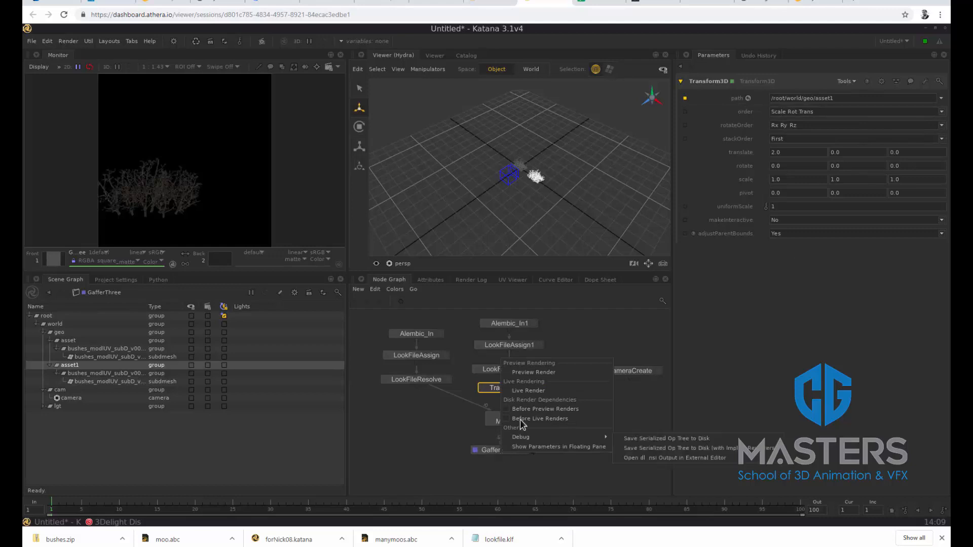
left_click(529, 391)
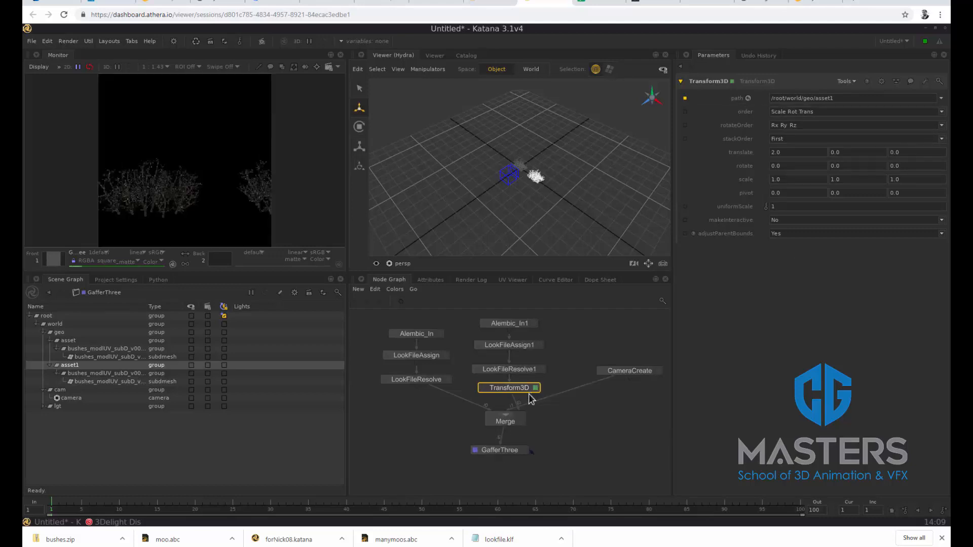
left_click(509, 175)
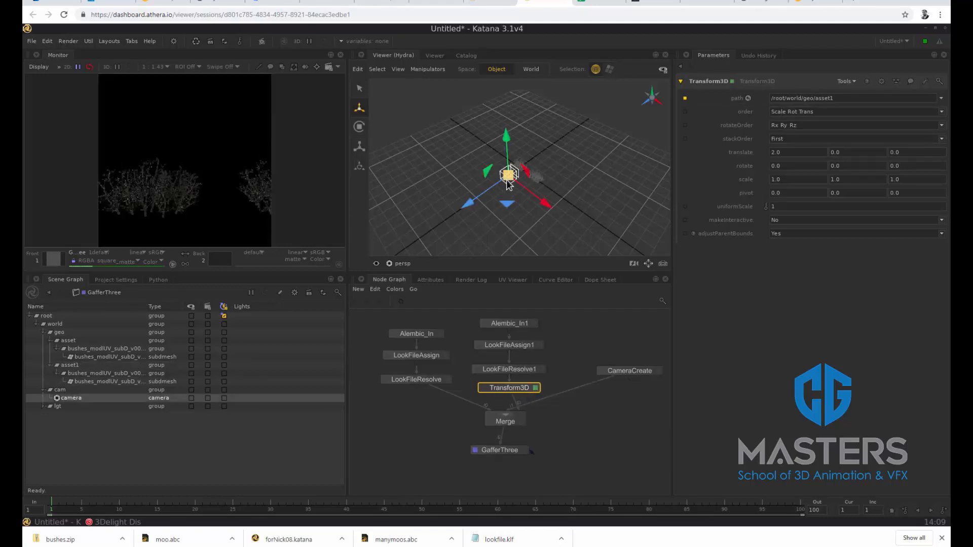
left_click_drag(468, 203, 460, 216)
right_click(507, 450)
left_click(535, 387)
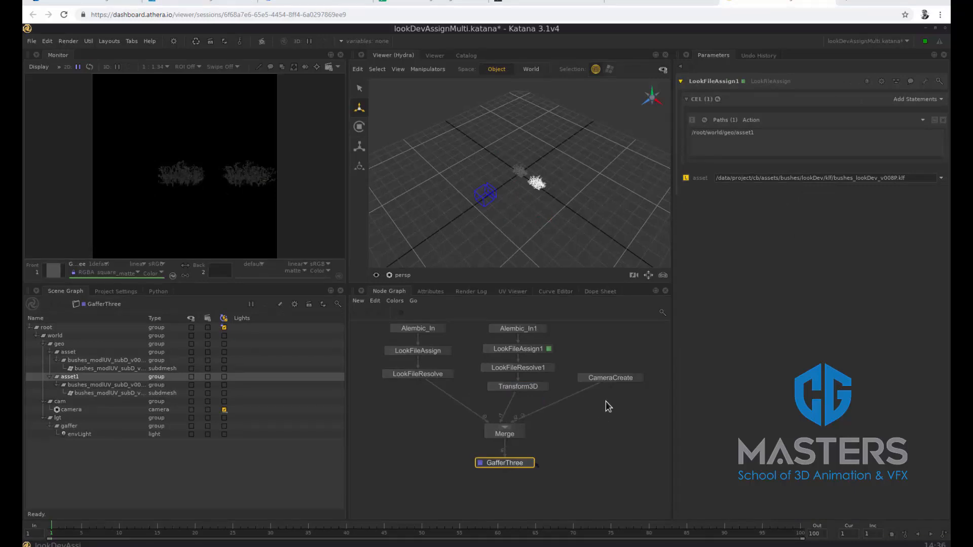
Move CameraCreate aside, duplicate the Alembic_In1, LookFileAssign1, LookFileResolve1 and Transform3D branch, and connect the copy to Merge
left_click_drag(609, 378, 654, 378)
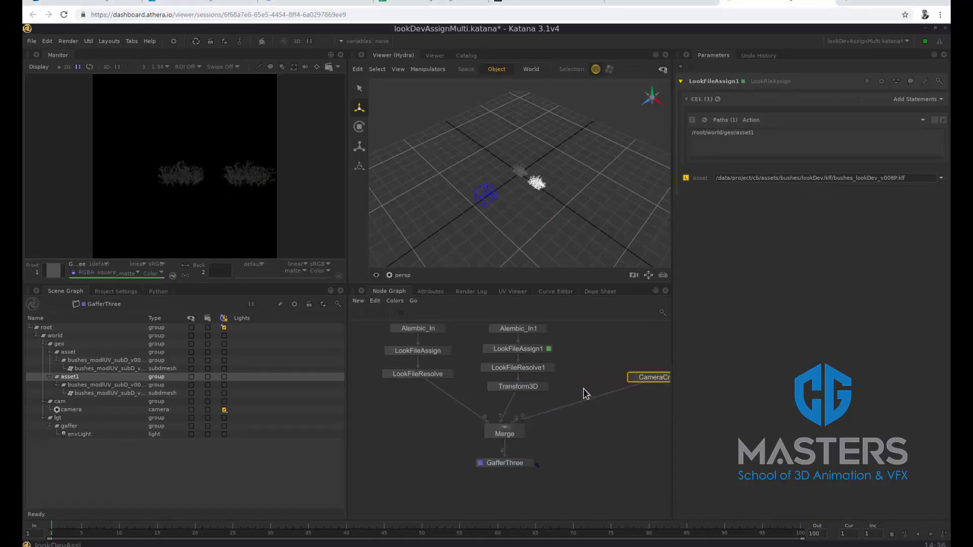
left_click_drag(573, 394, 482, 317)
key("ctrl+c")
key("ctrl+v")
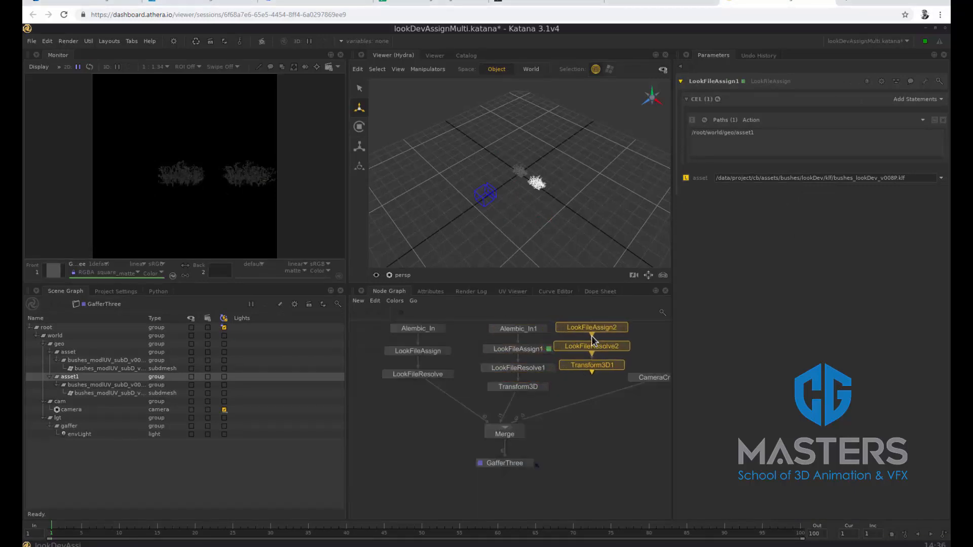
left_click(599, 360)
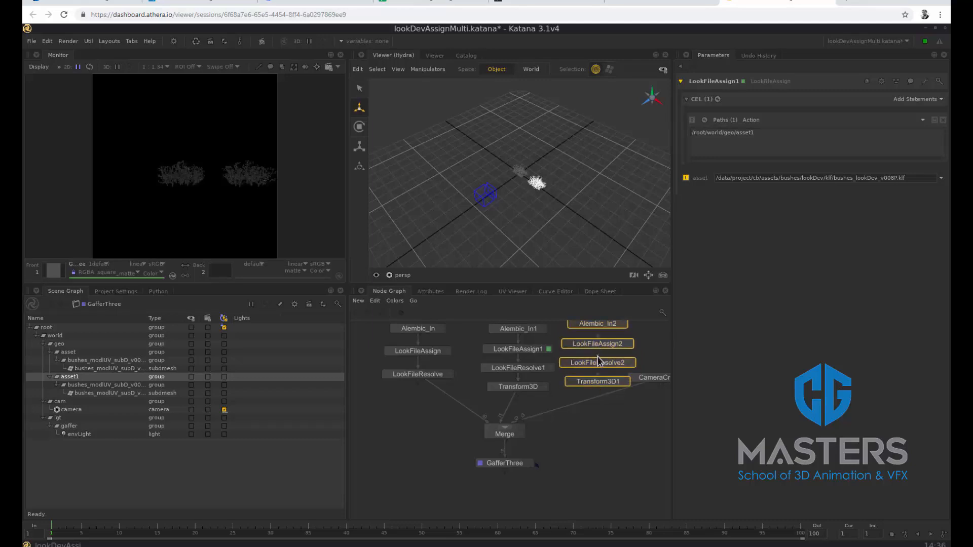
mouse_move(597, 386)
left_mouse_down()
mouse_move(598, 400)
mouse_move(503, 428)
left_mouse_up()
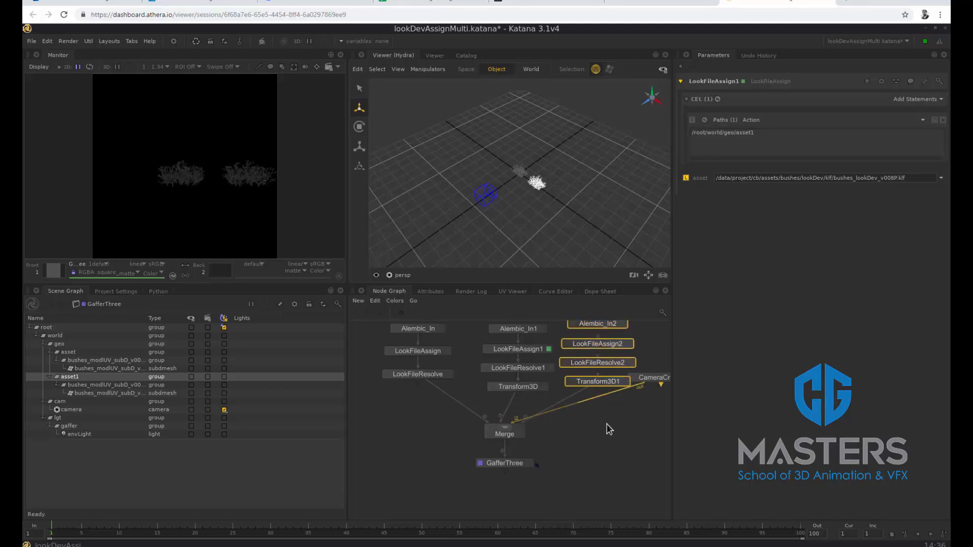
Set the Alembic_In2 location to /root/world/geo/asset2 and open the CEL statement options of LookFileAssign2
scroll(627, 420, "down", 4)
scroll(625, 375, "up", 4)
left_click(623, 368)
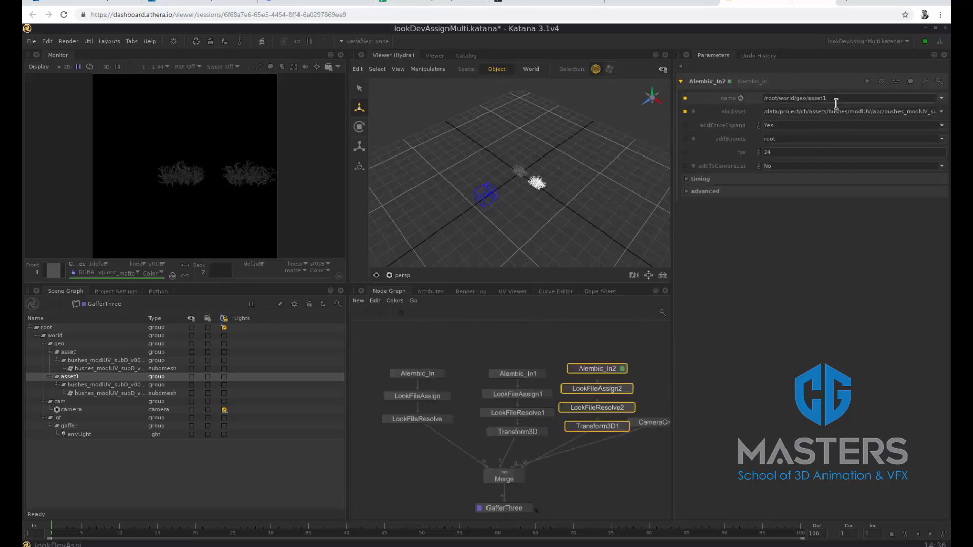
type("2")
left_click(629, 389)
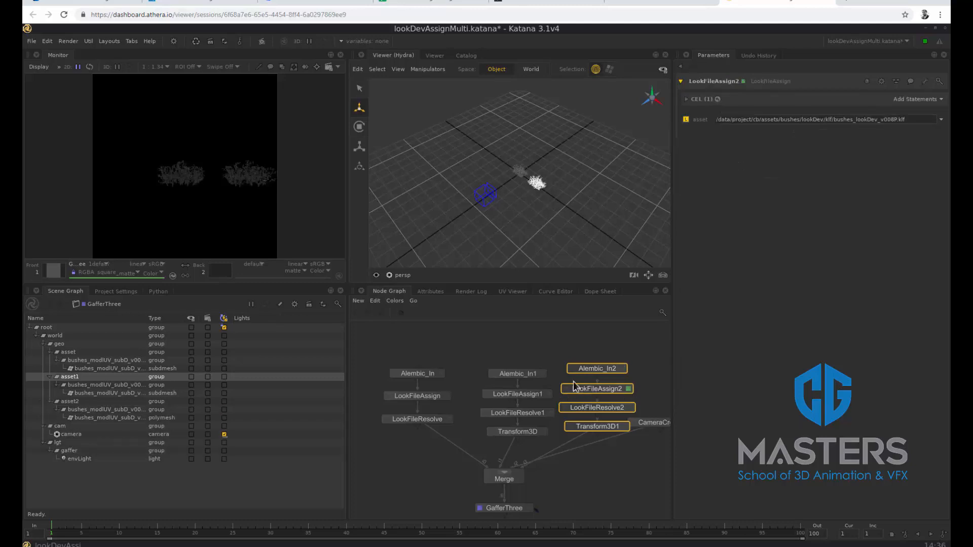
left_click(936, 101)
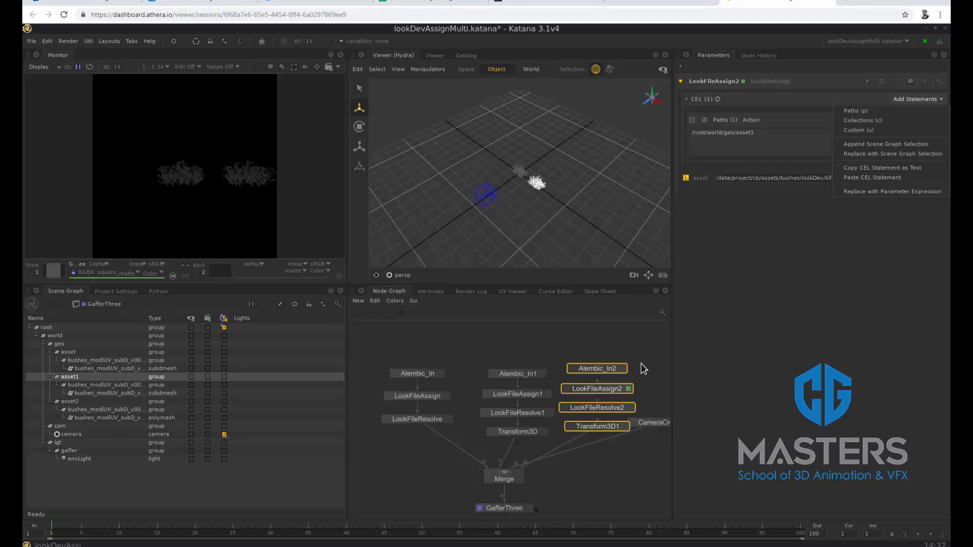
Delete the third duplicated branch and the LookFileAssign and LookFileResolve nodes from both remaining Alembic branches
left_click(665, 436)
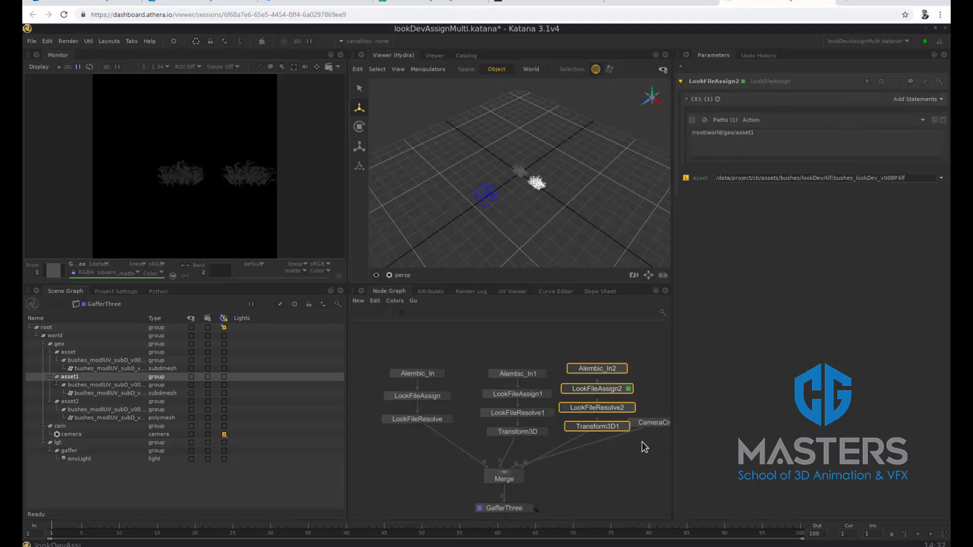
key("Delete")
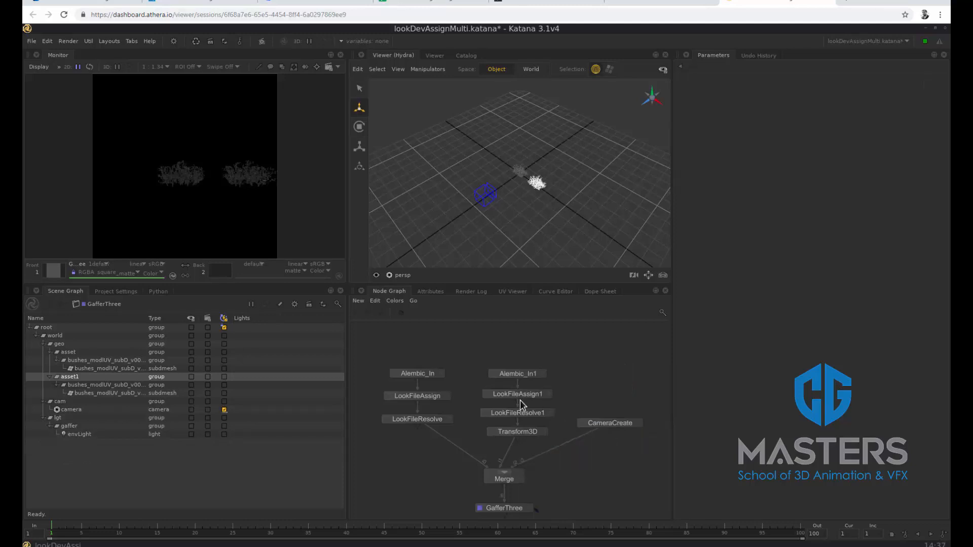
left_click_drag(364, 391, 453, 434)
key("Delete")
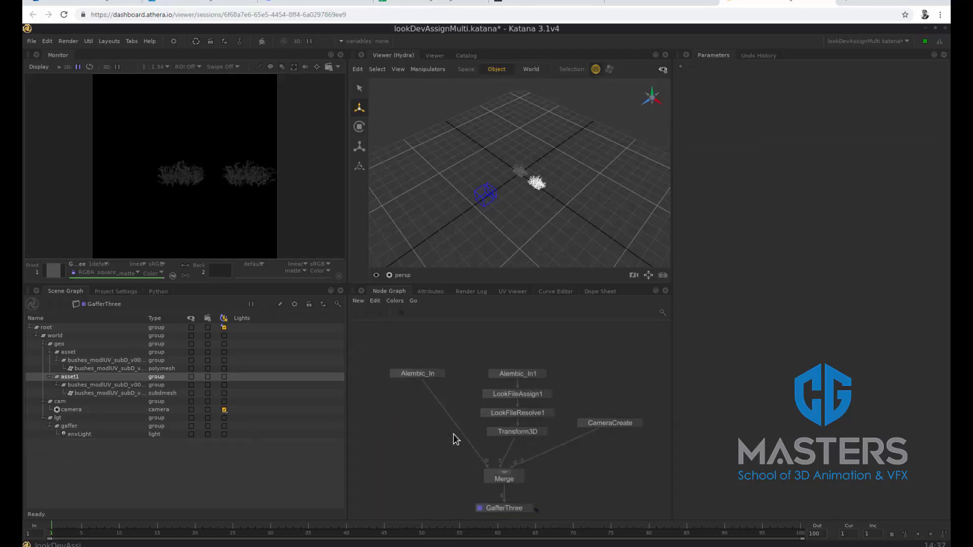
left_click_drag(479, 393, 541, 419)
key("Delete")
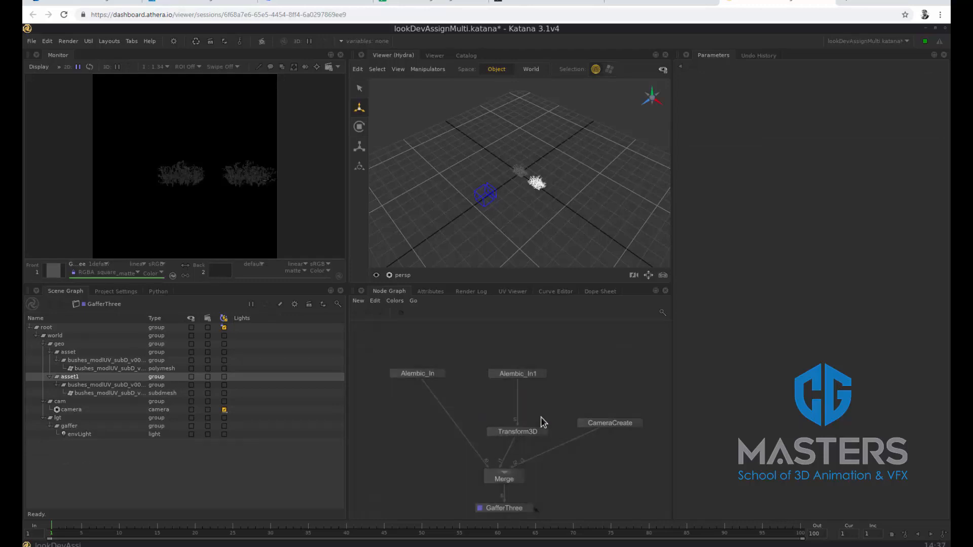
Move GafferThree down to make room below Merge and paste the copied look file branch into the node graph
middle_click_drag(573, 489, 585, 412)
left_click_drag(517, 433, 516, 485)
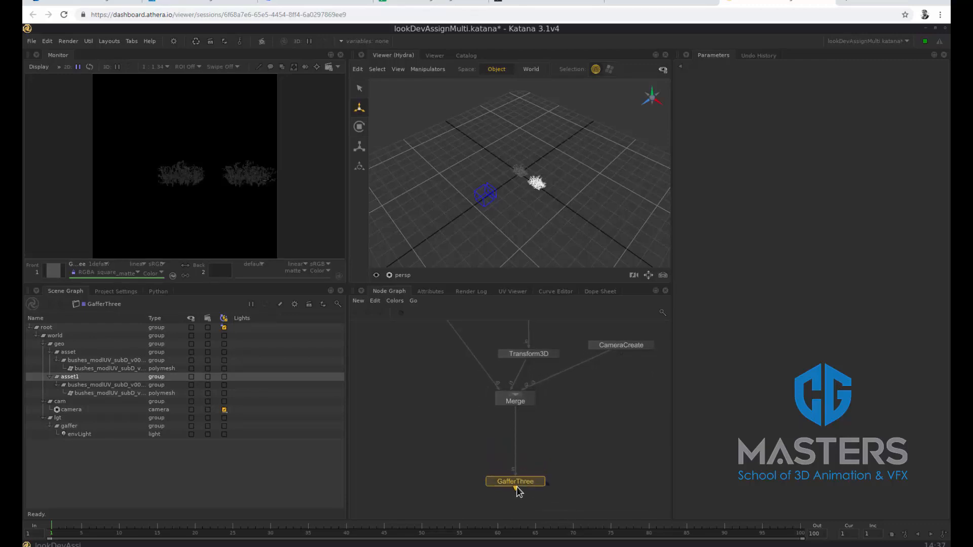
left_click(512, 400)
key("ctrl+v")
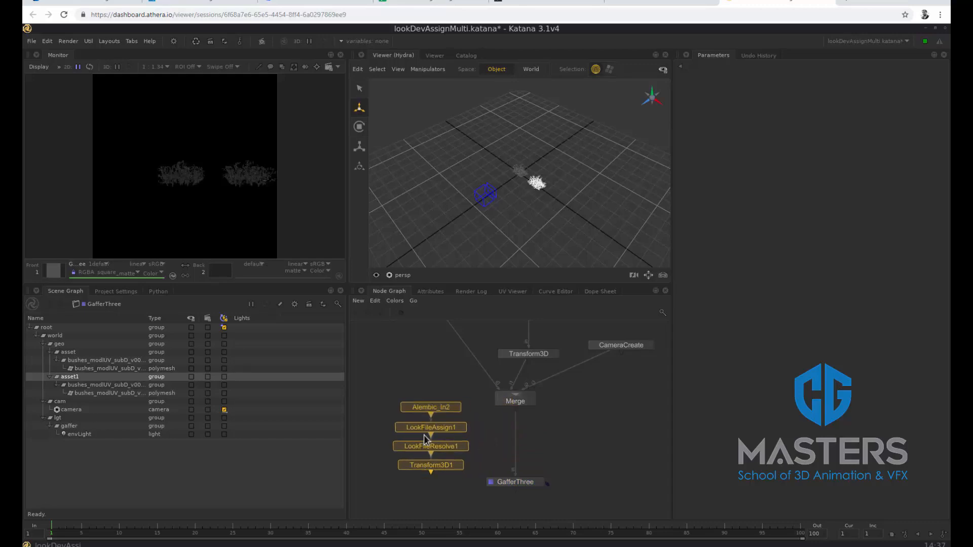
Delete the pasted Alembic_In2 and Transform3D1 nodes, and insert LookFileAssign1 and LookFileResolve1 between Merge and GafferThree
left_click(433, 465)
key("Delete")
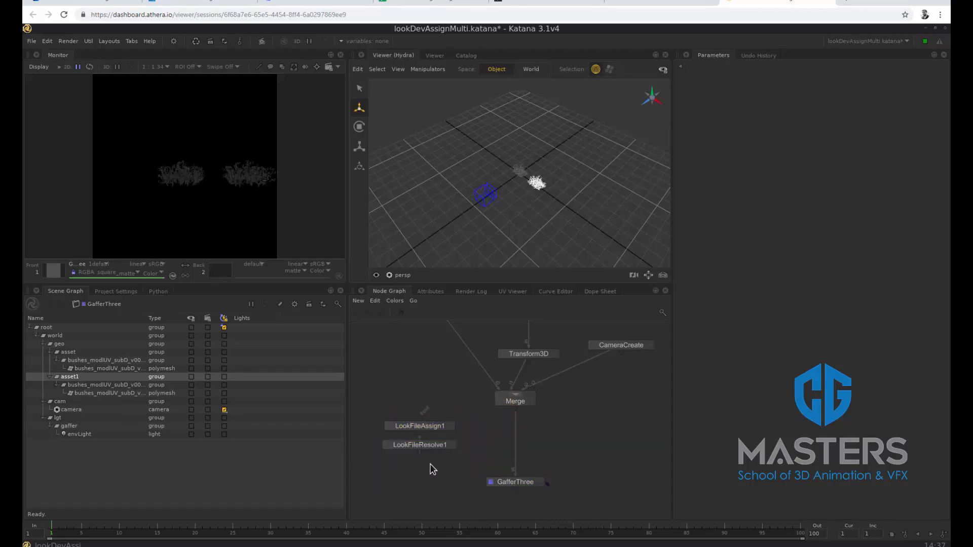
left_click_drag(425, 427, 530, 434)
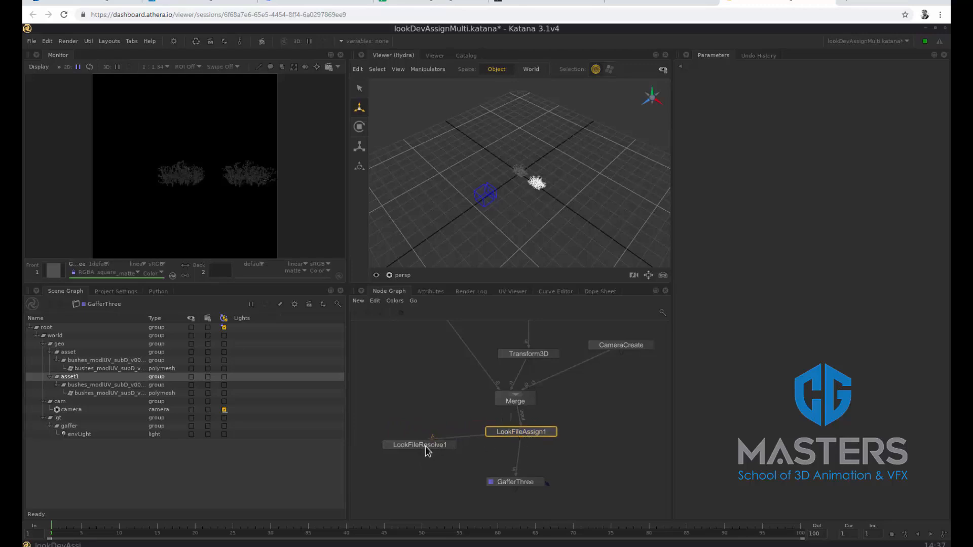
left_click_drag(426, 446, 532, 458)
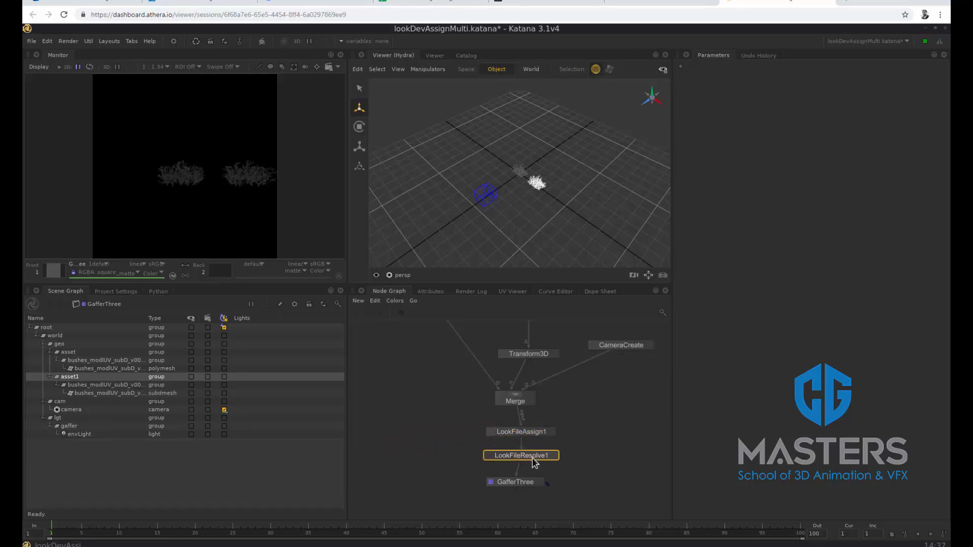
Add the scene graph location /root/world/geo/asset to the CEL paths of LookFileAssign1
left_click(549, 434)
key("e")
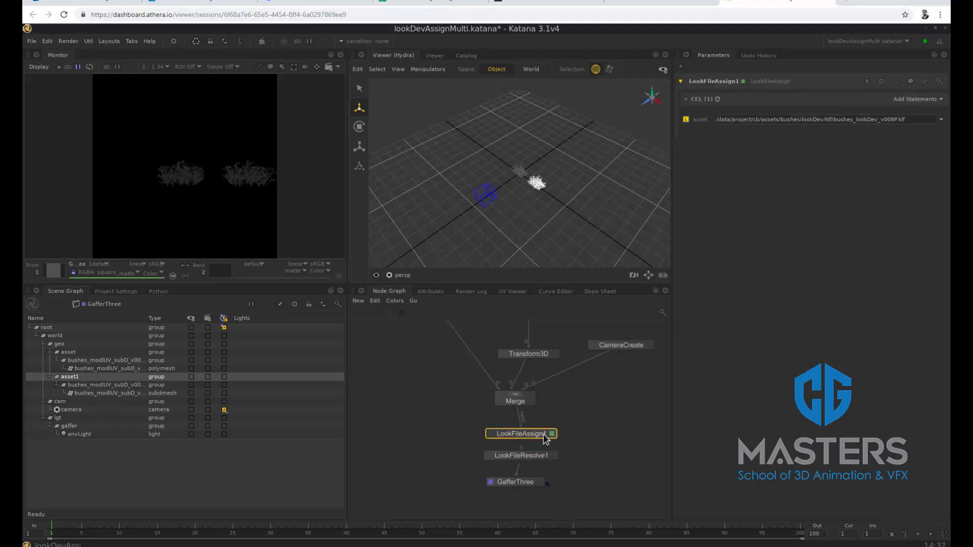
left_click(942, 99)
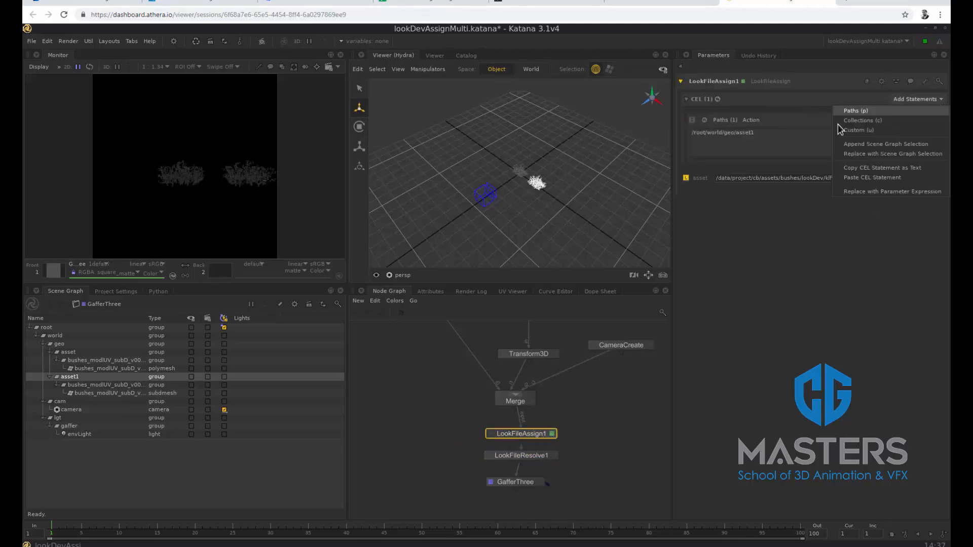
left_click(856, 281)
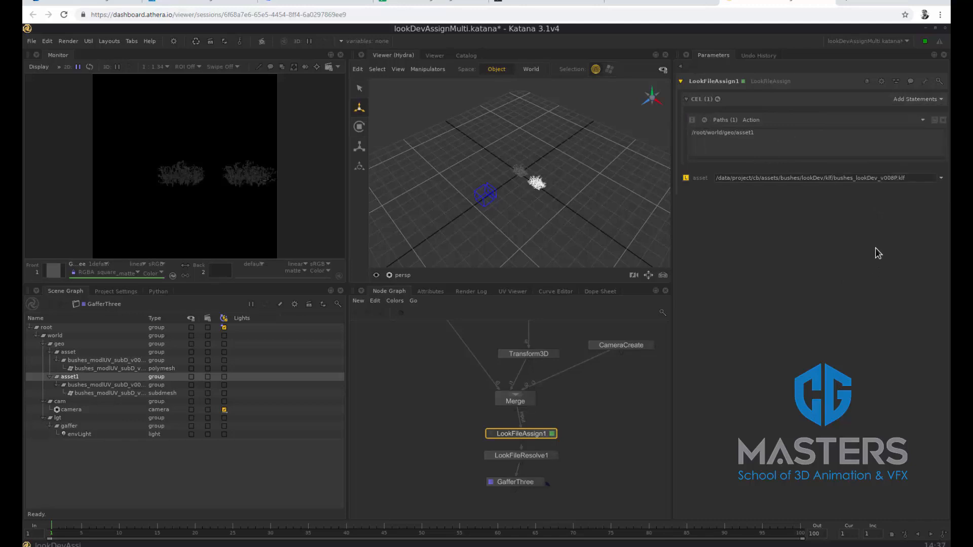
left_click(111, 351)
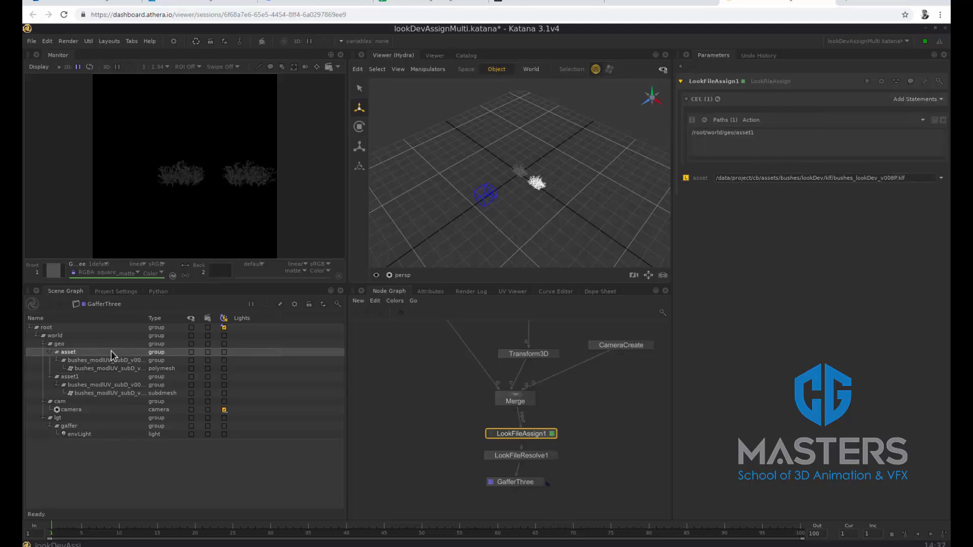
left_click(924, 120)
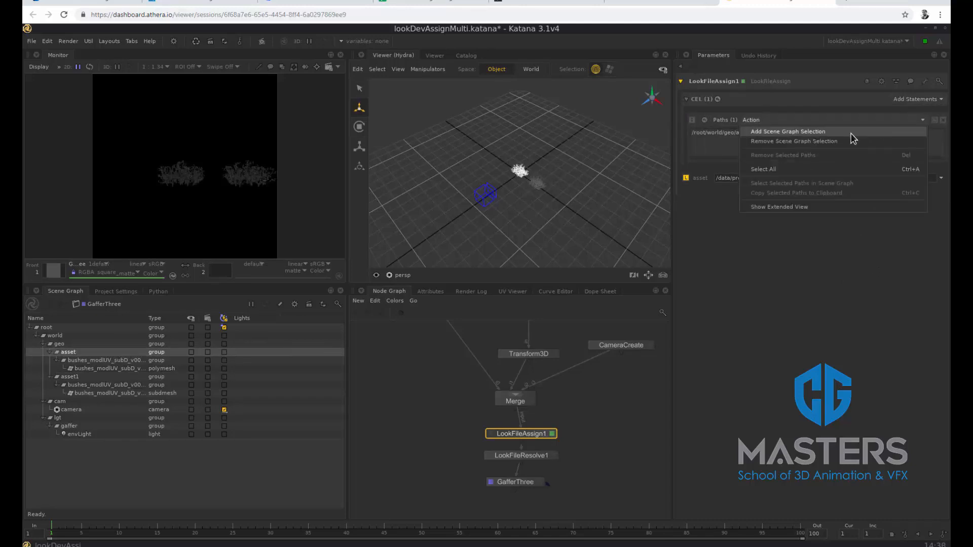
left_click(801, 132)
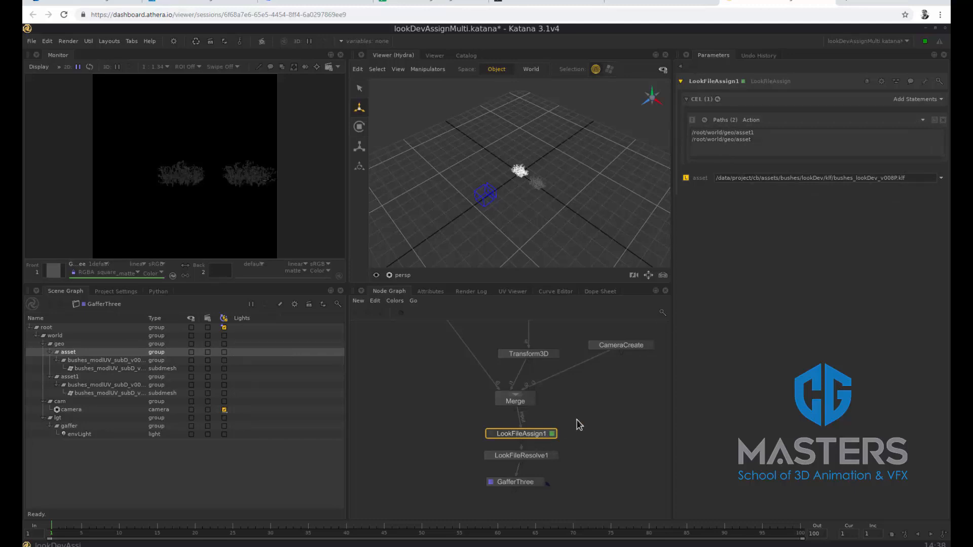
Render the scene from GafferThree to check both bushes, and quit 3Delight Display without saving the image
right_click(543, 486)
left_click(529, 437)
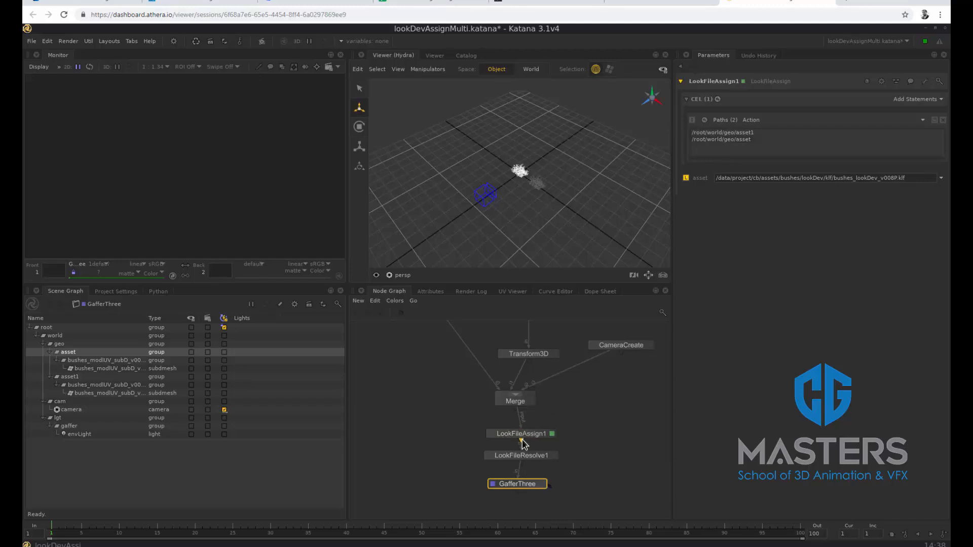
left_click_drag(325, 35, 405, 39)
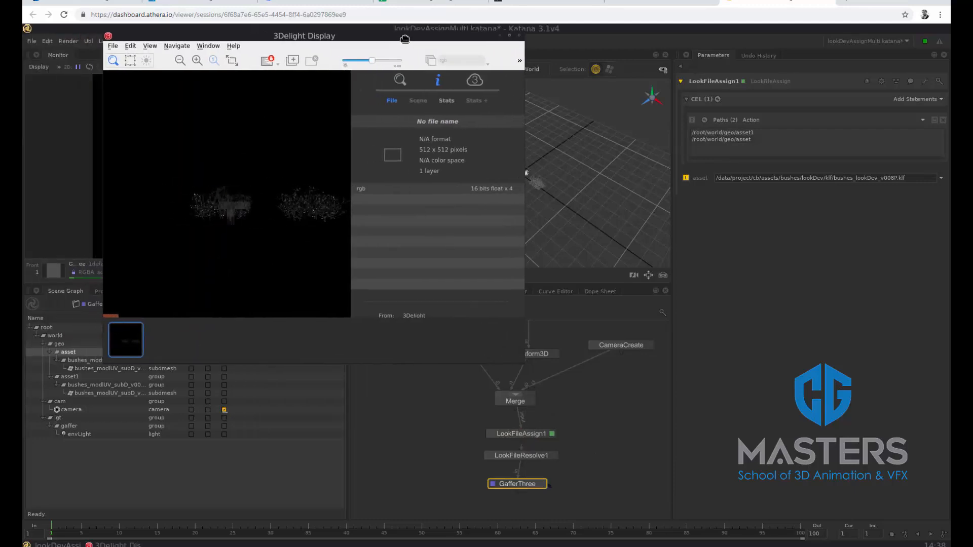
left_click(520, 35)
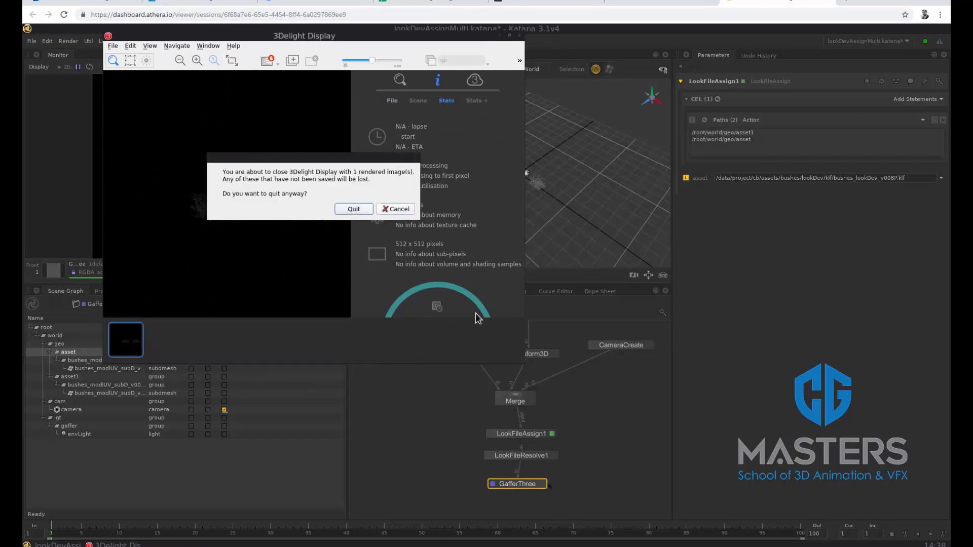
key("Return")
Move CameraCreate aside, duplicate the Alembic_In1 and Transform3D pair, and connect the copied transform to Merge
scroll(602, 396, "down", 3)
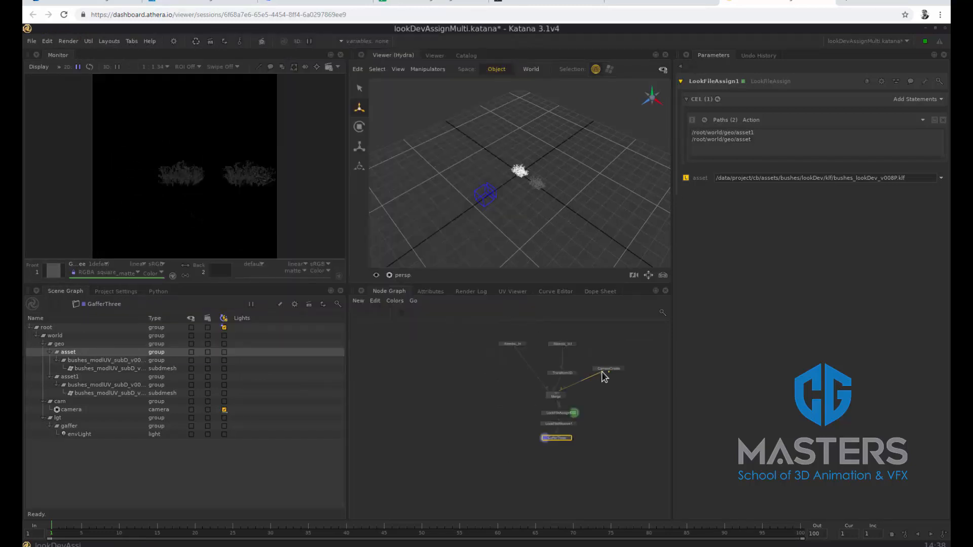
left_click_drag(608, 374, 627, 376)
left_click_drag(582, 339, 558, 375)
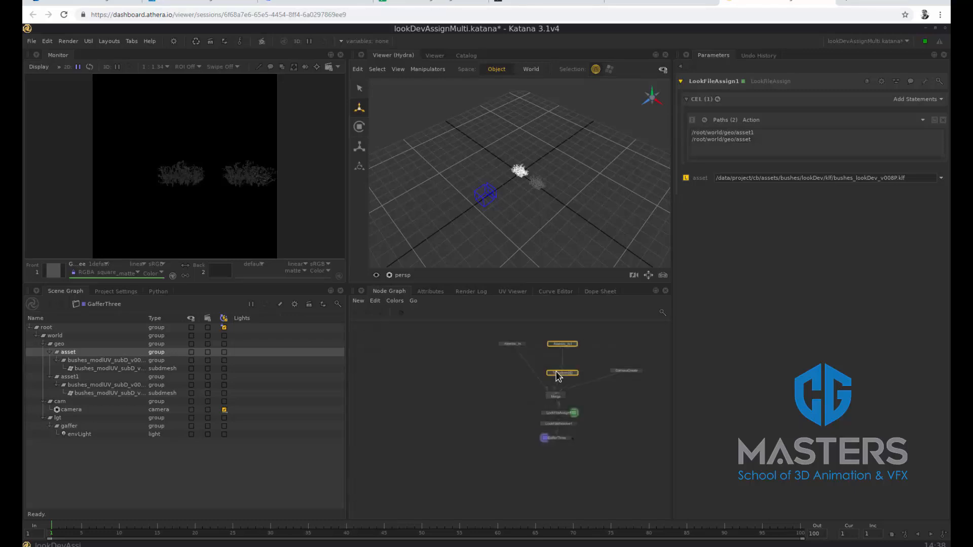
key("ctrl+c")
key("ctrl+v")
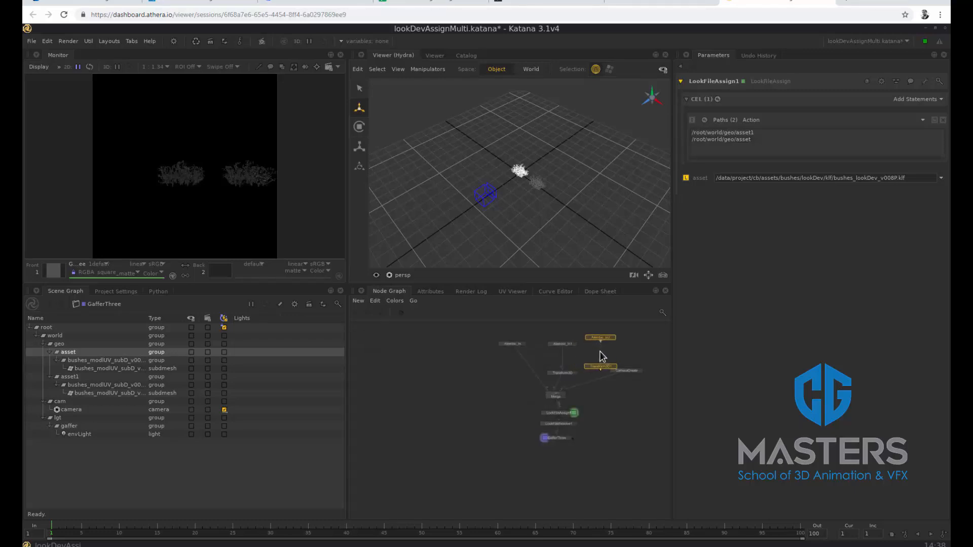
left_click(600, 352)
left_click_drag(600, 370, 558, 393)
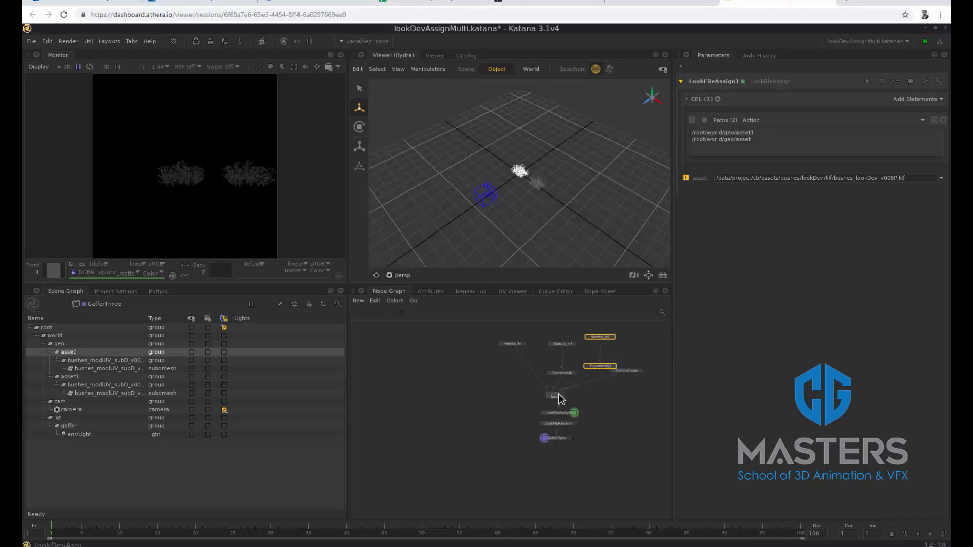
Set the X translate of the duplicated Transform3D1 node to -2.0
left_click(614, 367)
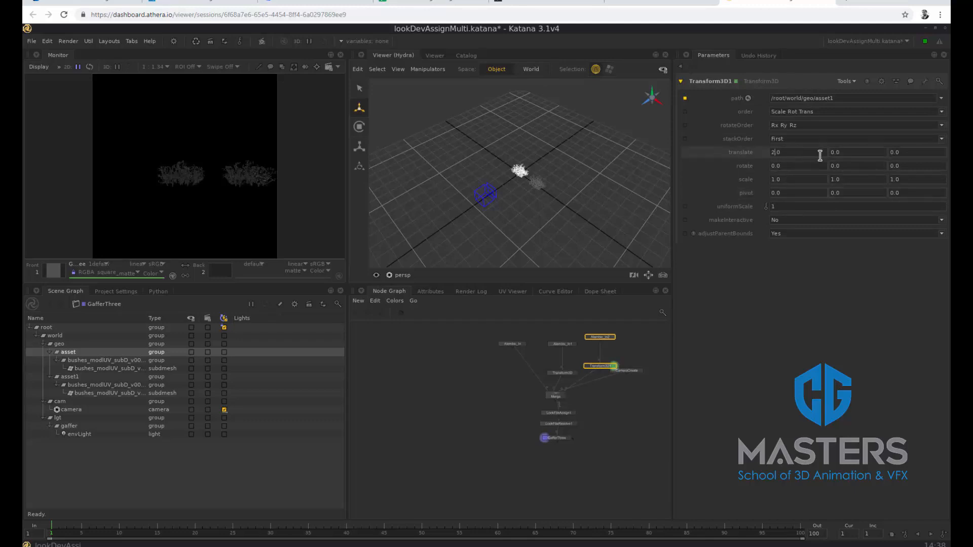
type("-")
key("Return")
Set the scene graph name of the duplicated Alembic_In2 node to /root/world/geo/asset2
left_click(613, 338)
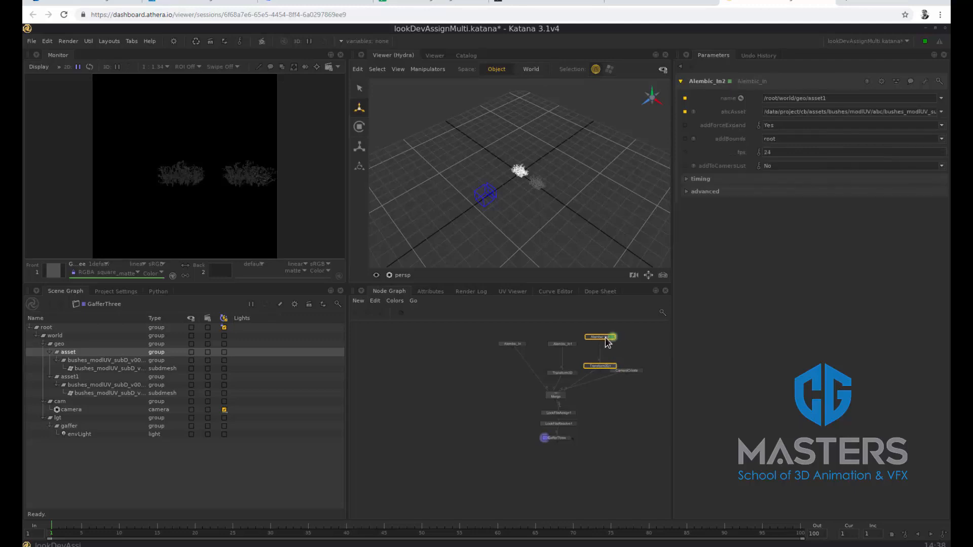
left_click(835, 99)
key("BackSpace")
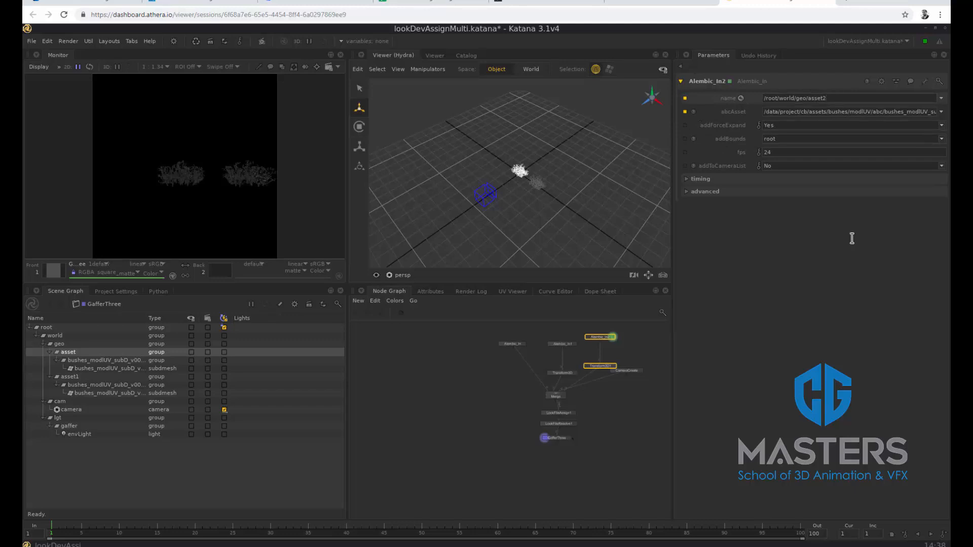
key("Return")
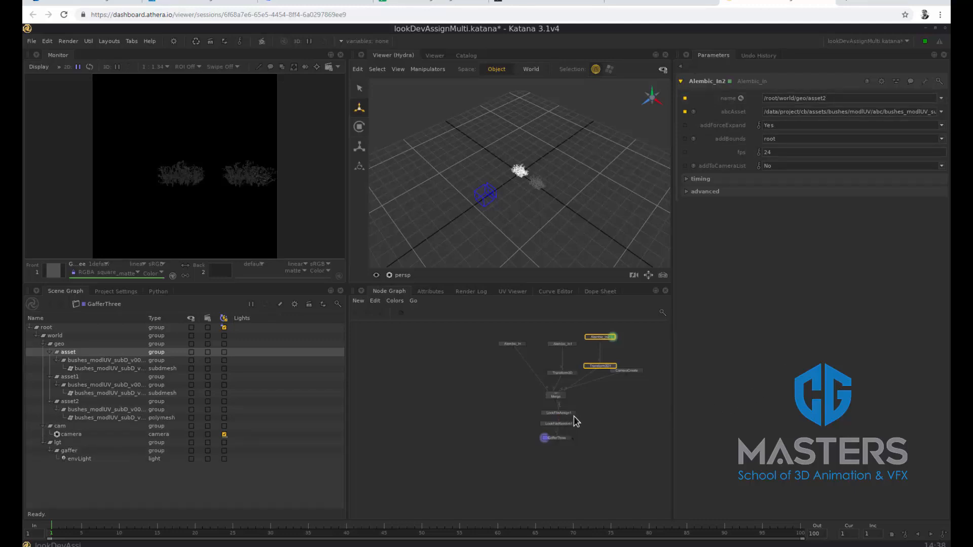
Add the scene graph location /root/world/geo/asset2 to the CEL paths of LookFileAssign1 and start a live render from GafferThree
left_click(572, 414)
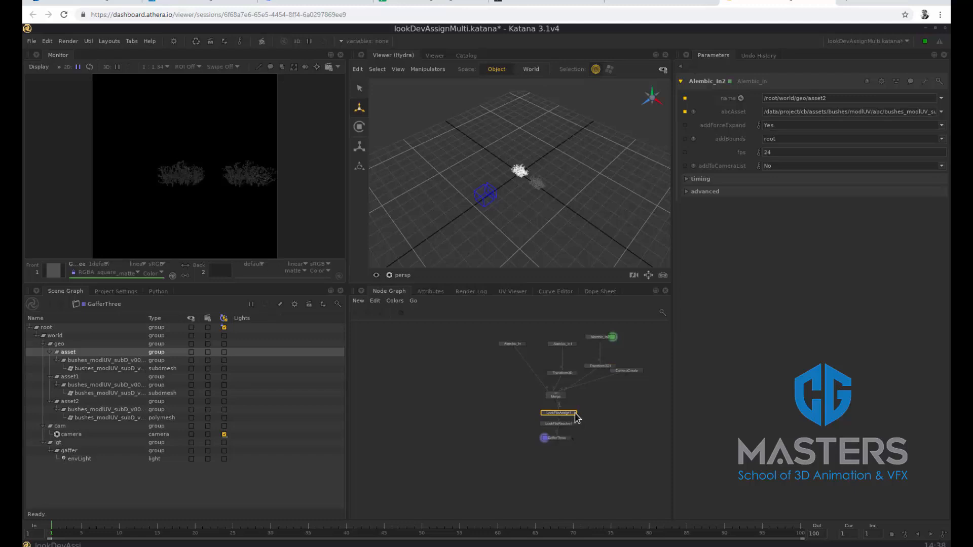
left_click(574, 413)
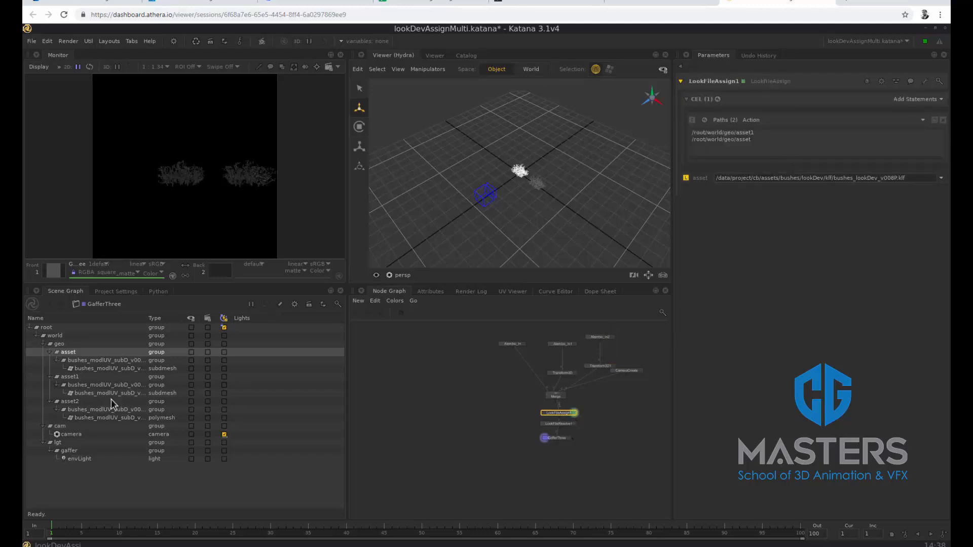
left_click(103, 404)
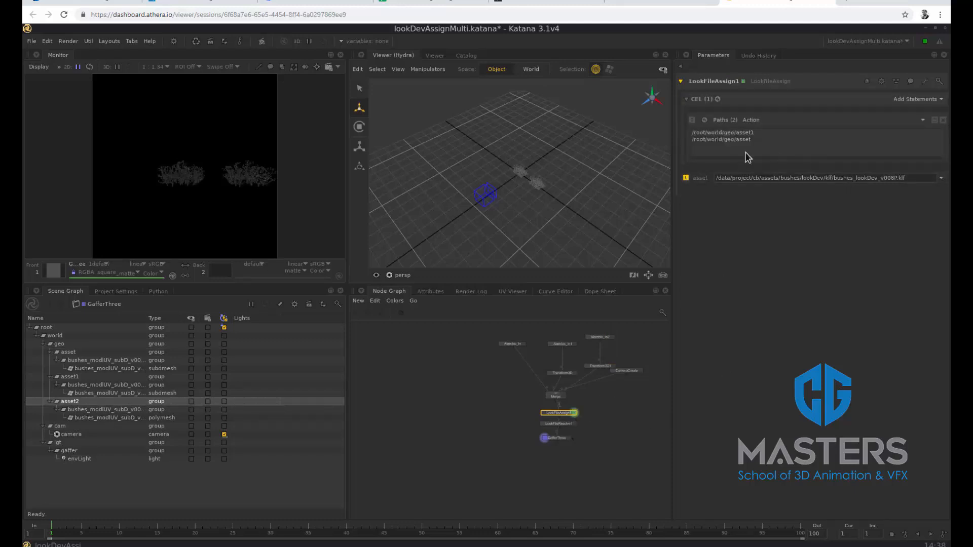
left_click(926, 123)
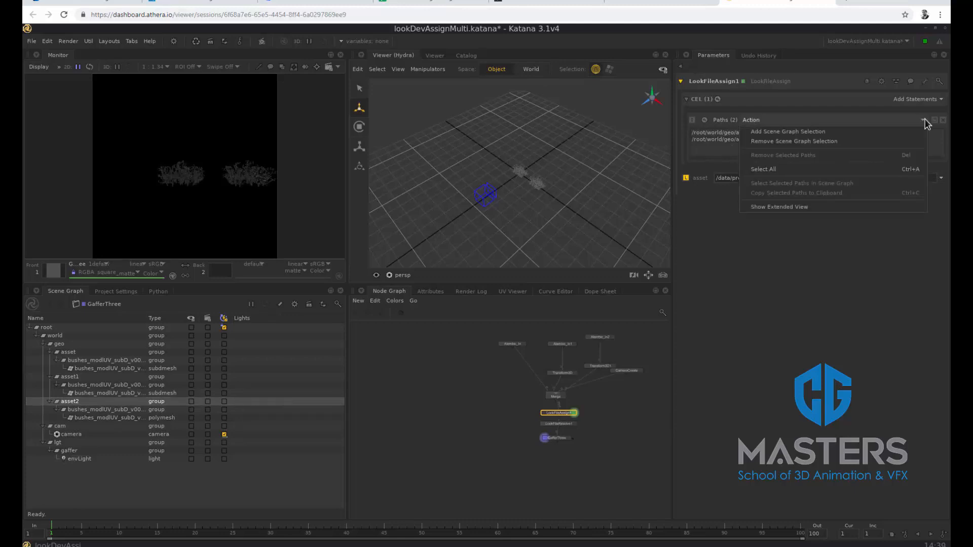
left_click(898, 131)
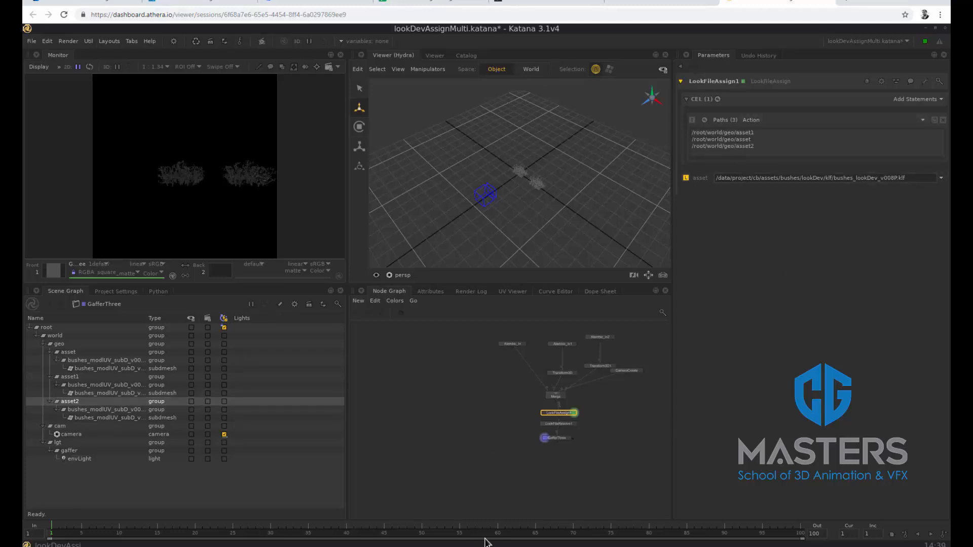
right_click(559, 444)
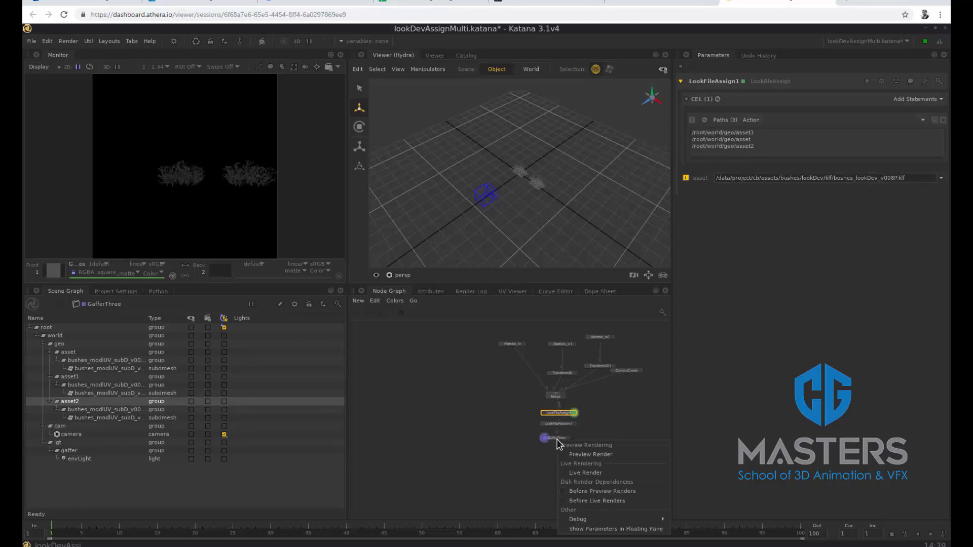
left_click(582, 472)
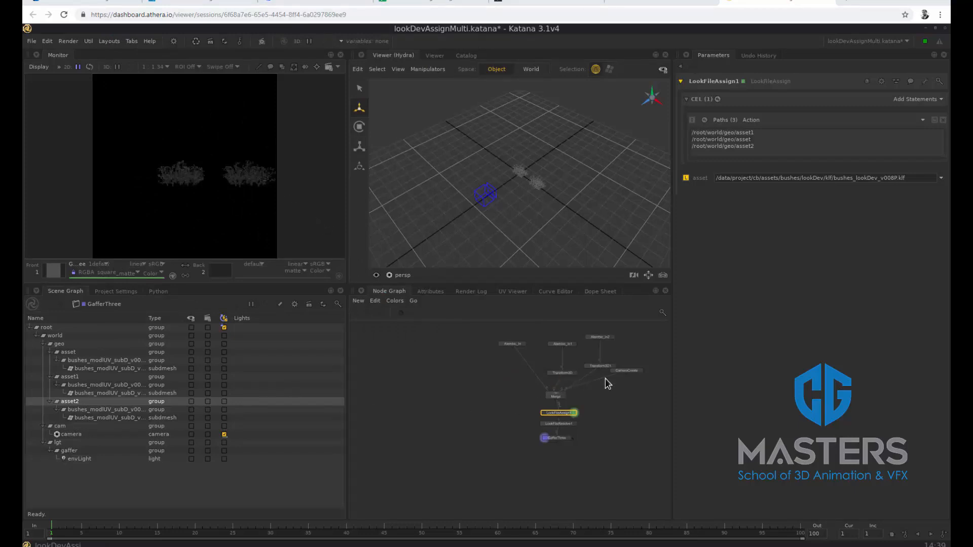
Move Transform3D1 slightly up in the node graph and set its path to /root/world/geo/asset2
left_click_drag(598, 367, 600, 362)
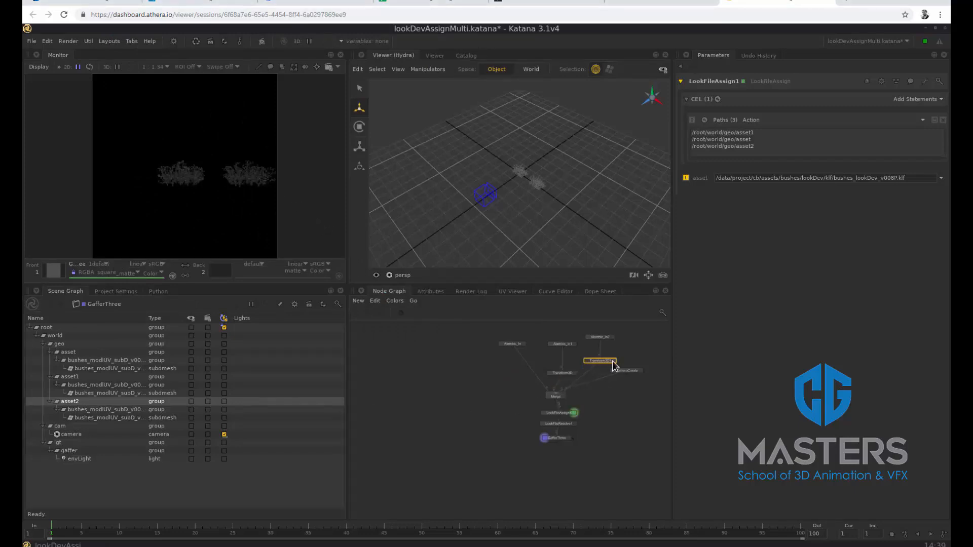
left_click(610, 361)
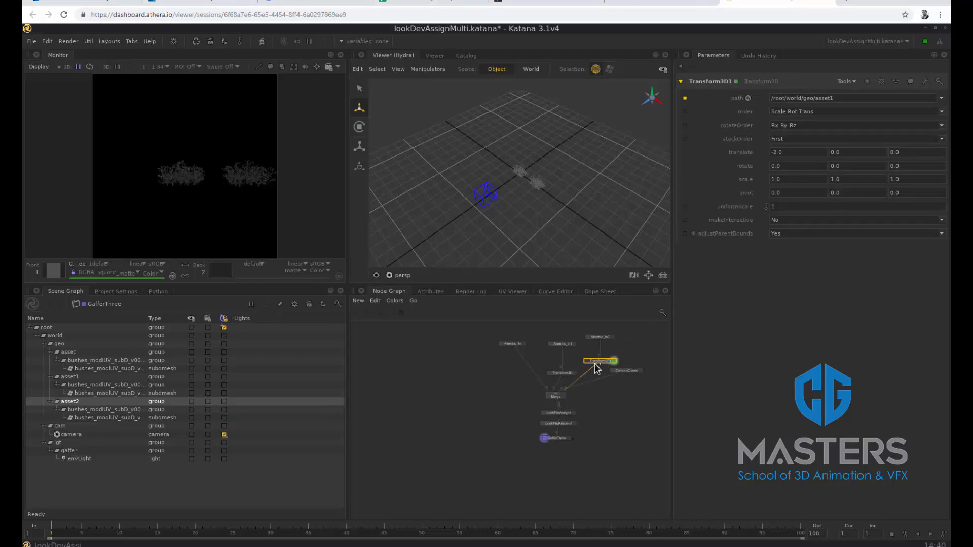
left_click(844, 98)
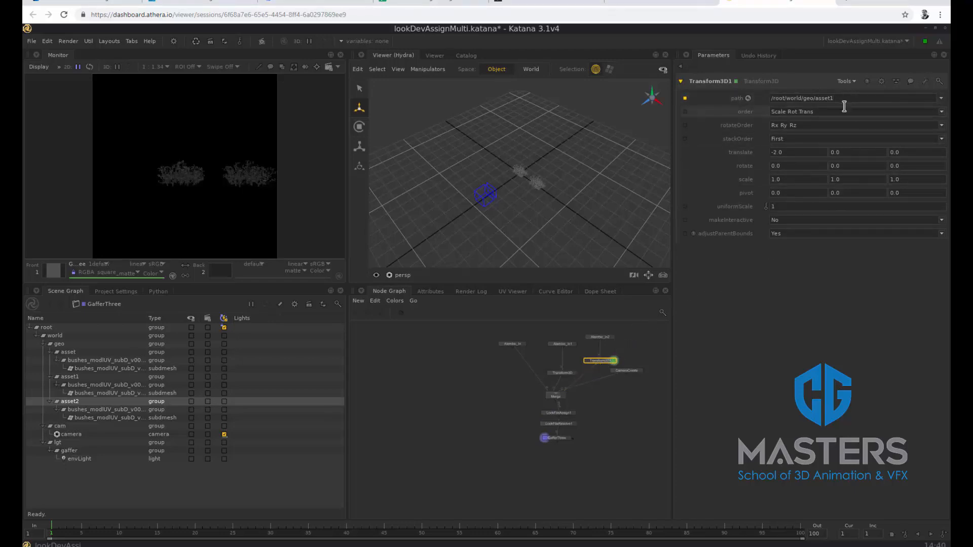
key("BackSpace")
type("2")
key("Return")
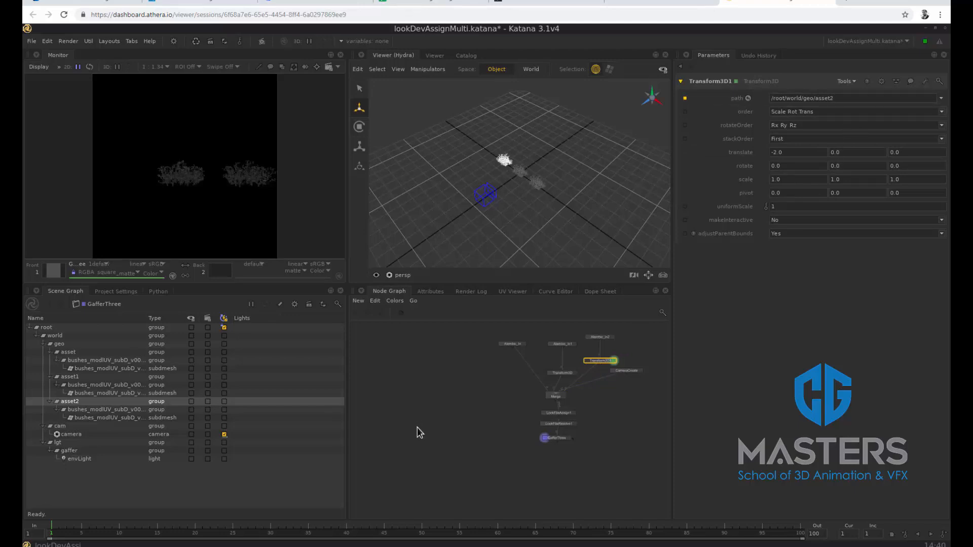
Live render the scene from GafferThree to check the three bushes, and quit 3Delight Display without saving the image
right_click(558, 443)
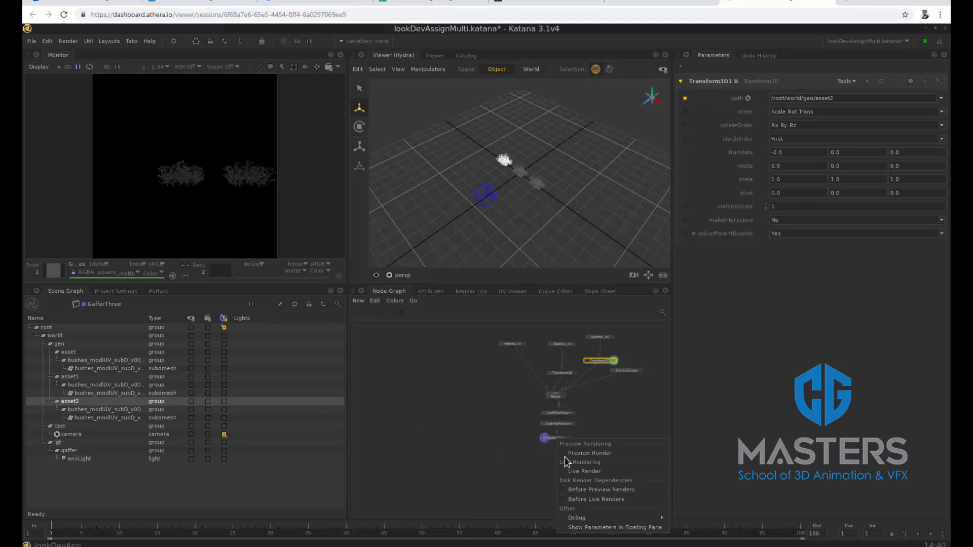
left_click(582, 471)
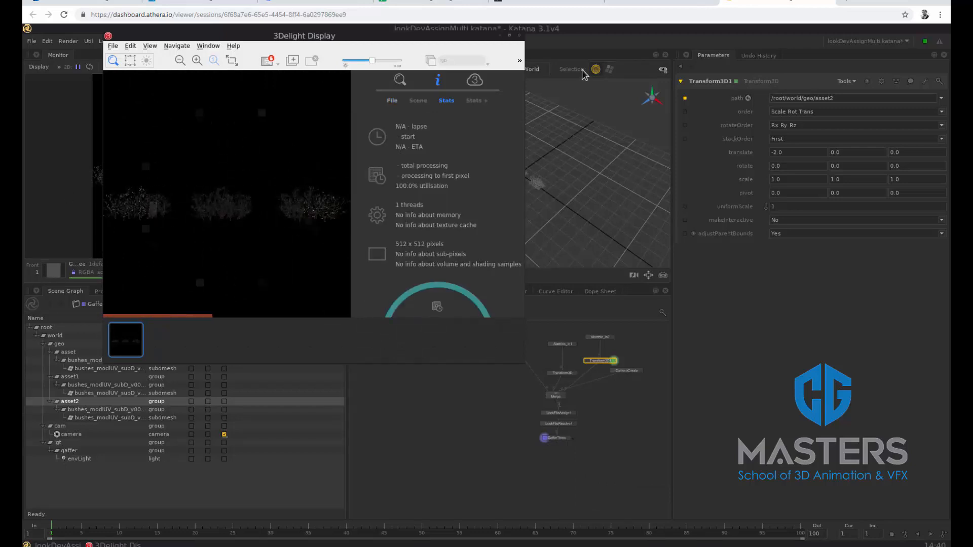
left_click(519, 35)
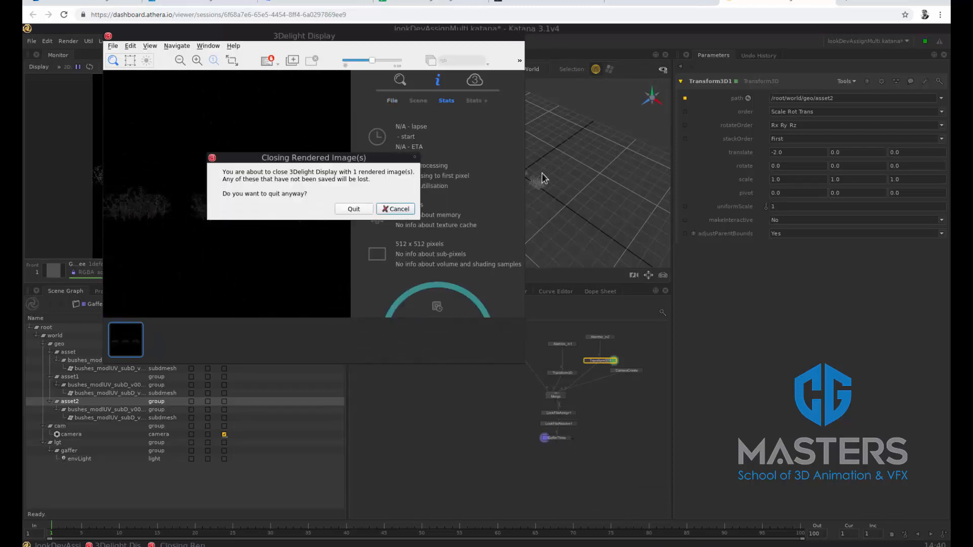
left_click(353, 209)
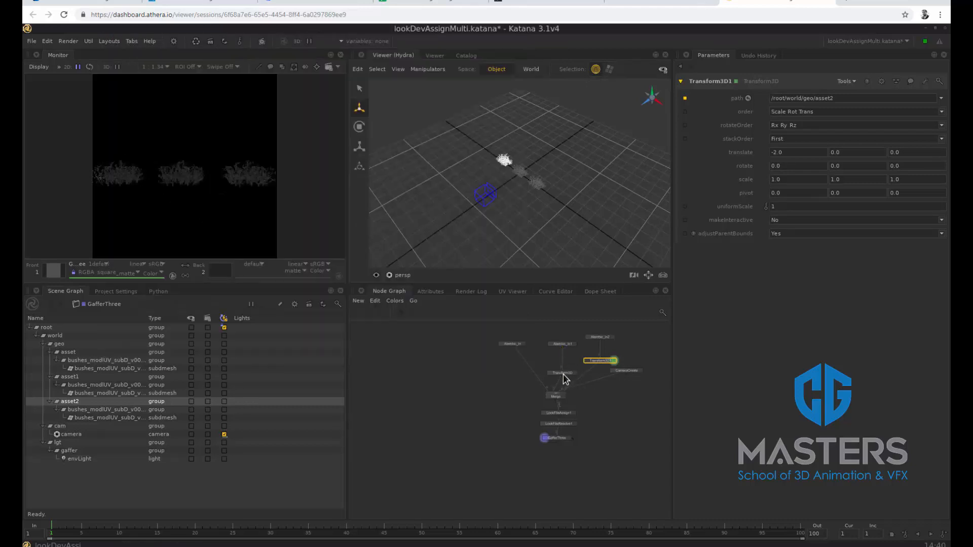
Tidy the Alembic and transform nodes, and move LookFileAssign1, LookFileResolve1 and GafferThree down to make room below Merge
left_click_drag(565, 369, 565, 362)
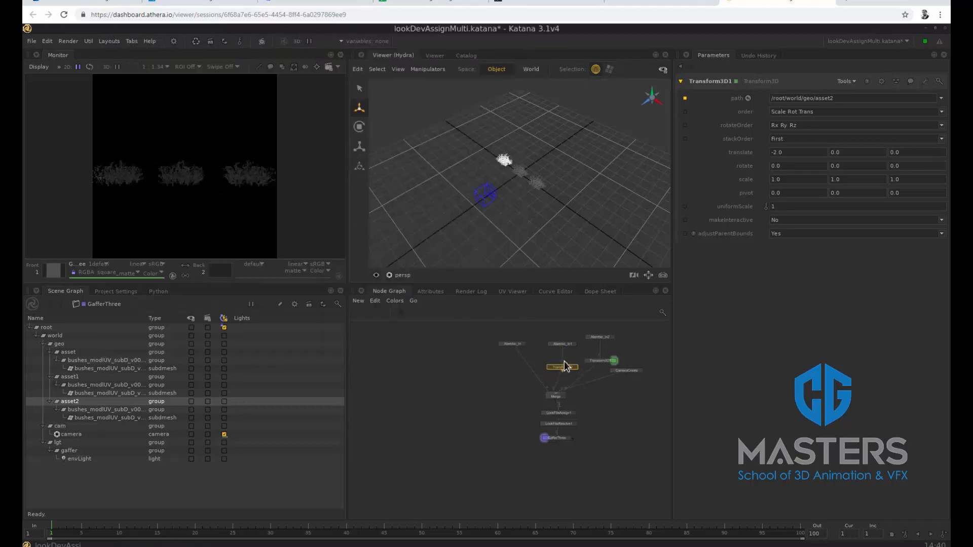
left_click(601, 361)
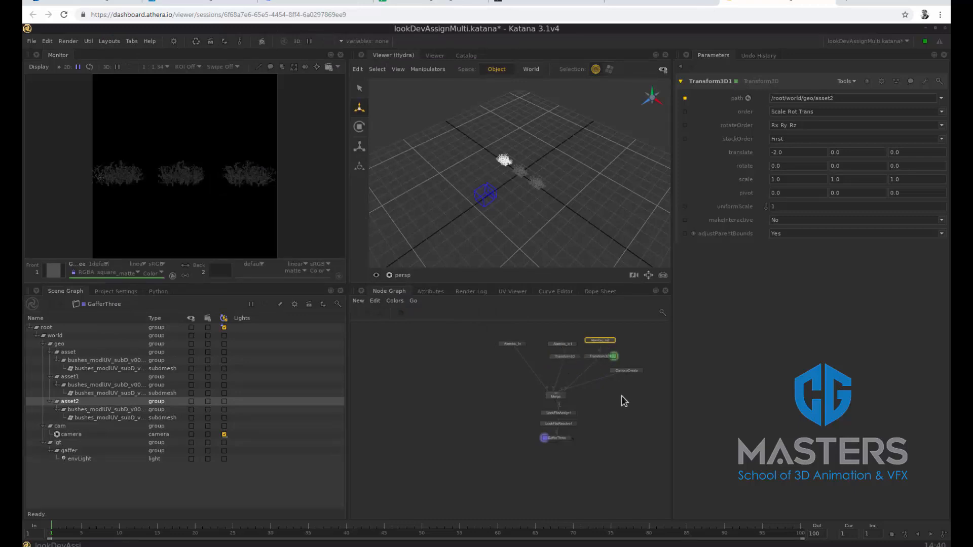
left_click_drag(621, 397, 562, 436)
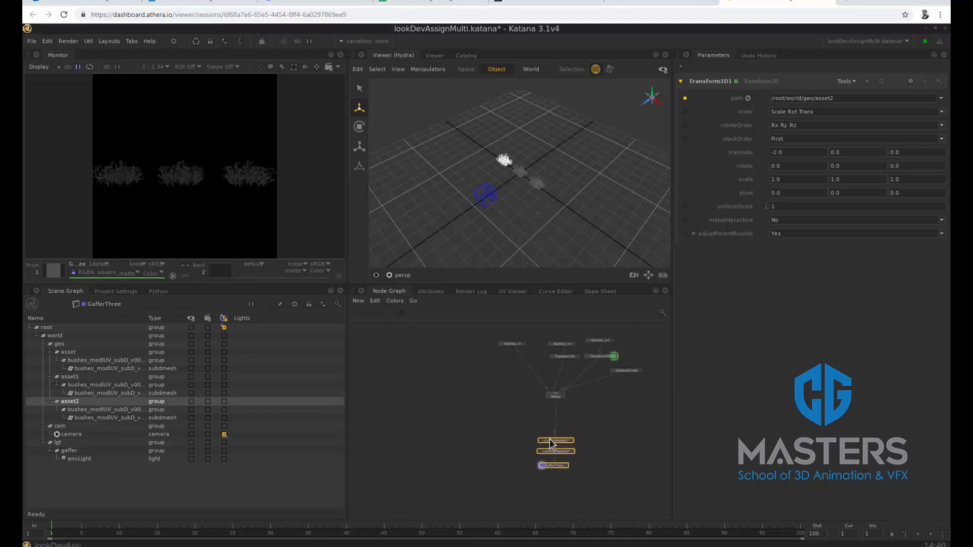
Insert a GroupStack node between Merge and LookFileAssign1 and show its parameters
left_click(561, 406)
key("Tab")
type("grou")
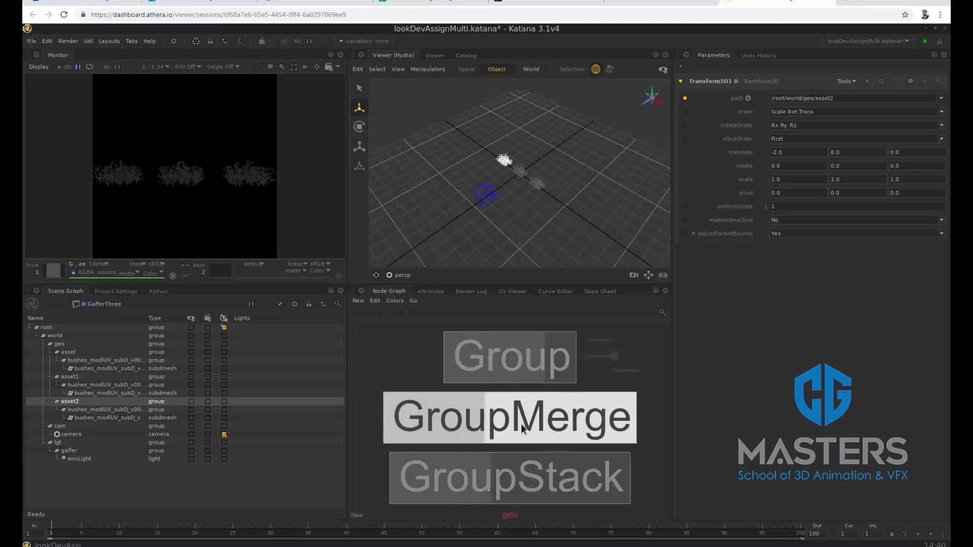
left_click(581, 482)
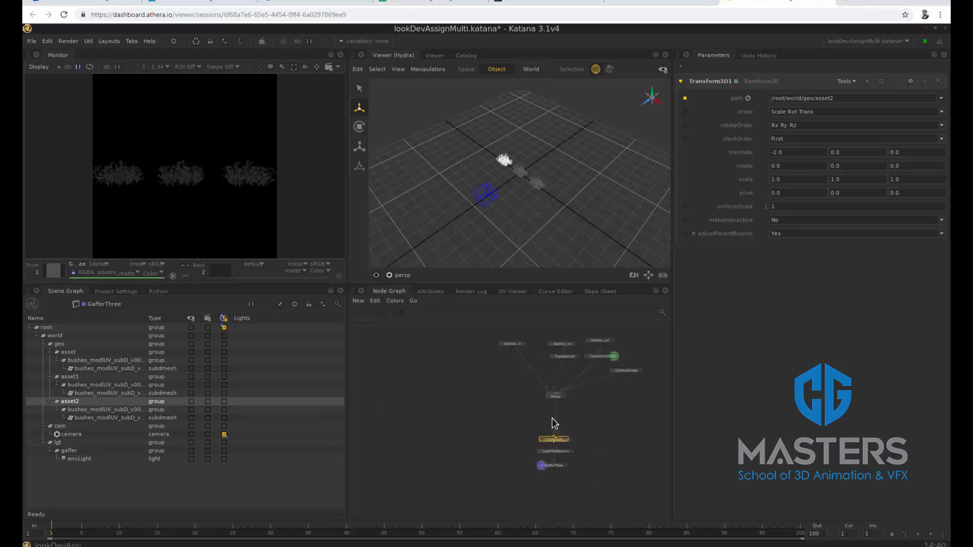
left_click(557, 411)
left_click(568, 413)
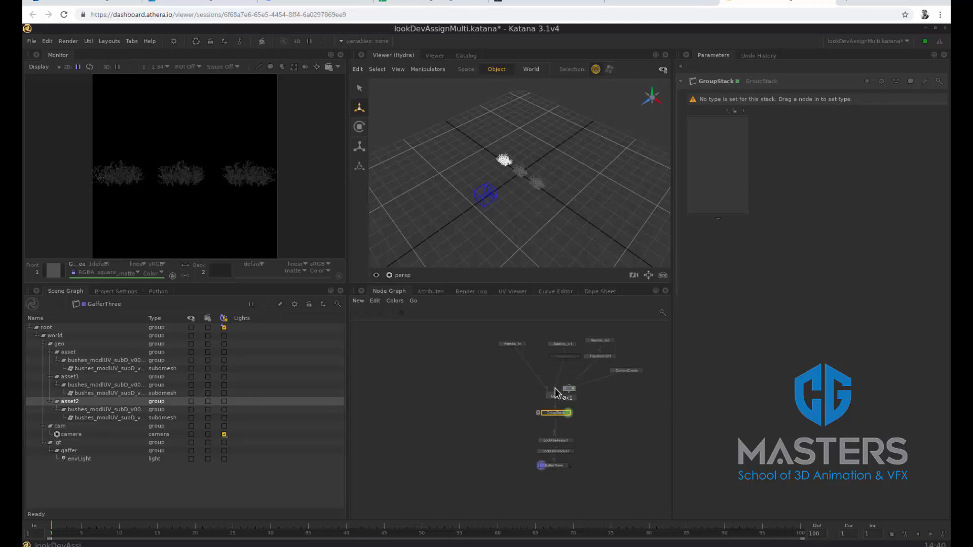
Move Transform3D and Transform3D1 into the GroupStack, and connect Alembic_In1 and Alembic_In2 directly to Merge
left_click_drag(594, 347, 715, 174)
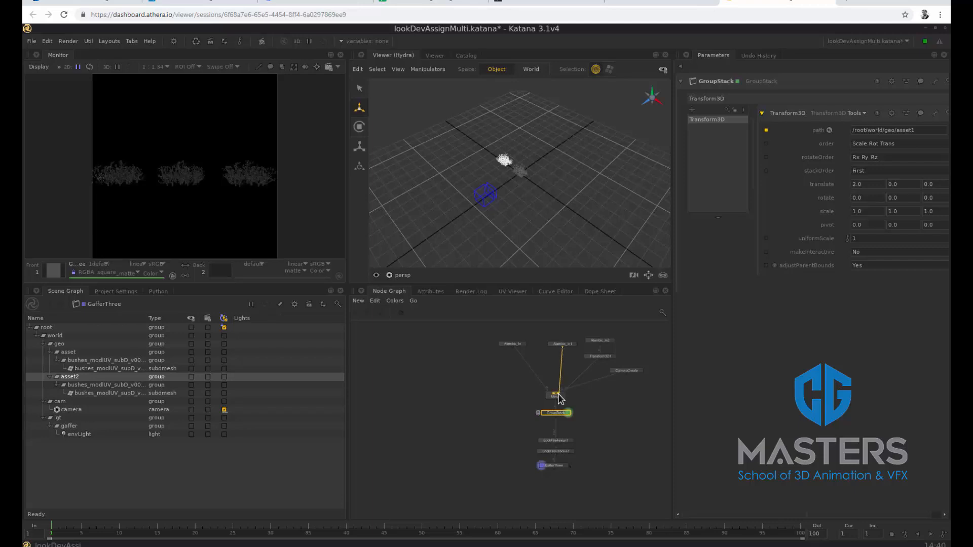
left_click_drag(558, 393, 562, 350)
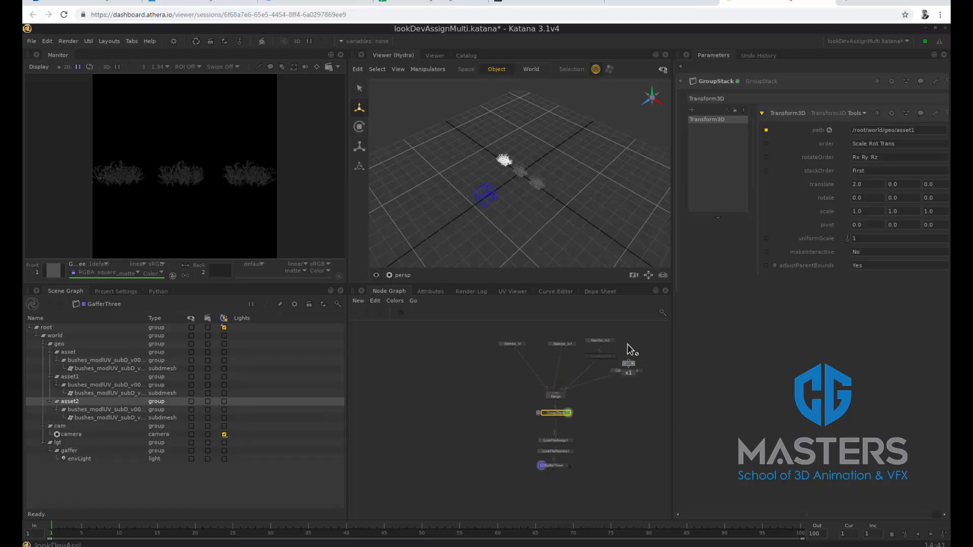
left_click_drag(628, 345, 720, 170)
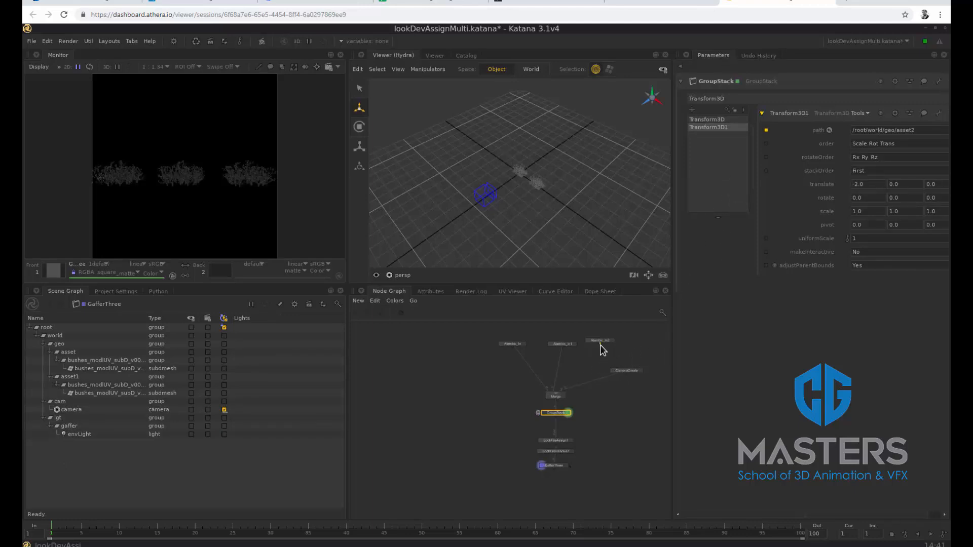
left_click_drag(600, 344, 558, 391)
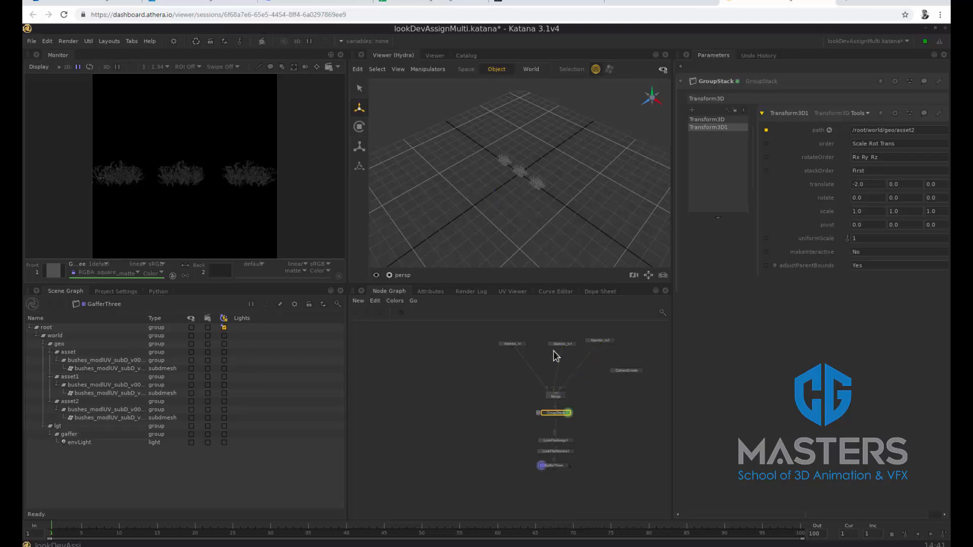
Line up the Alembic_In nodes, duplicate Alembic_In2 beside them, and connect the copy to Merge
left_click_drag(556, 344, 549, 342)
left_click(592, 342)
key("ctrl+c")
key("ctrl+v")
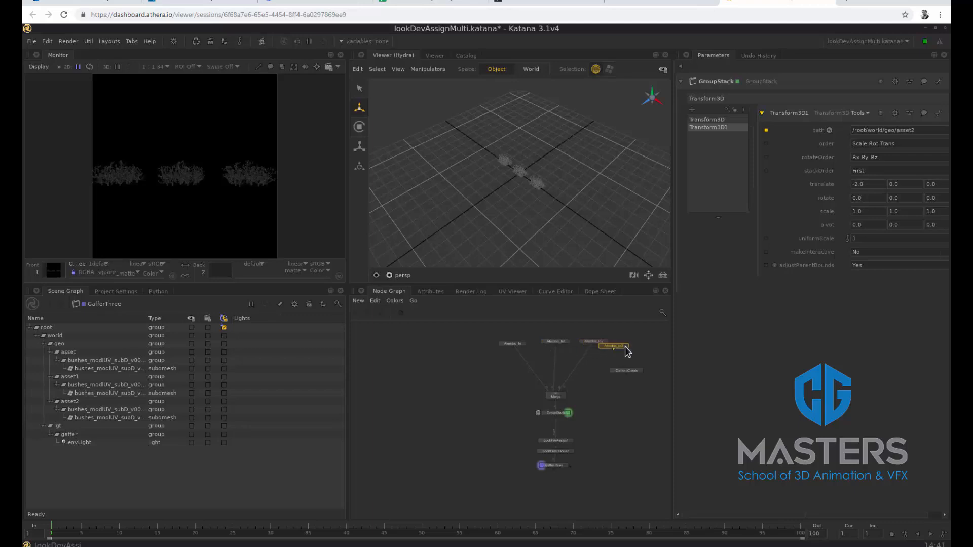
left_click(635, 341)
left_click_drag(630, 346, 555, 392)
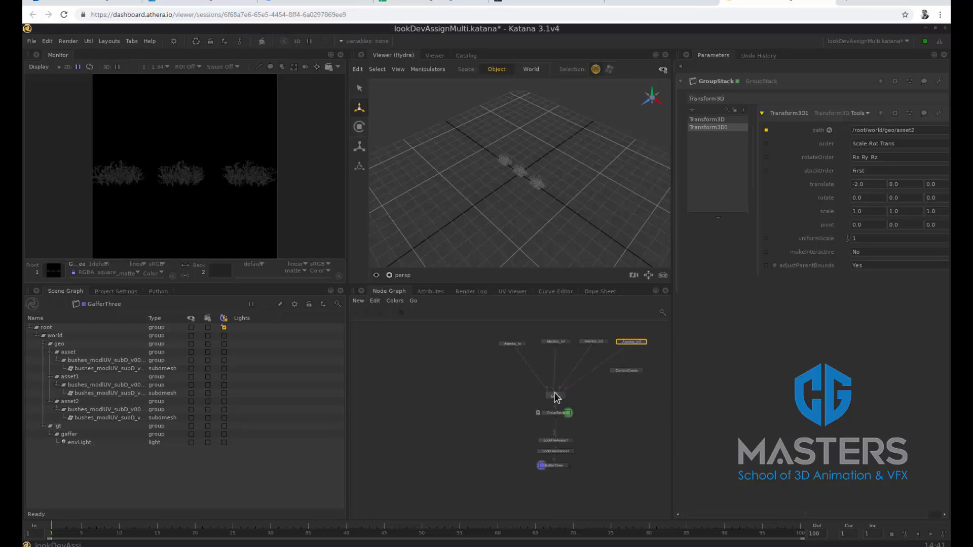
Set the scene graph name of the duplicated Alembic_In3 node to /root/world/geo/asset3
left_click(644, 341)
left_click(835, 98)
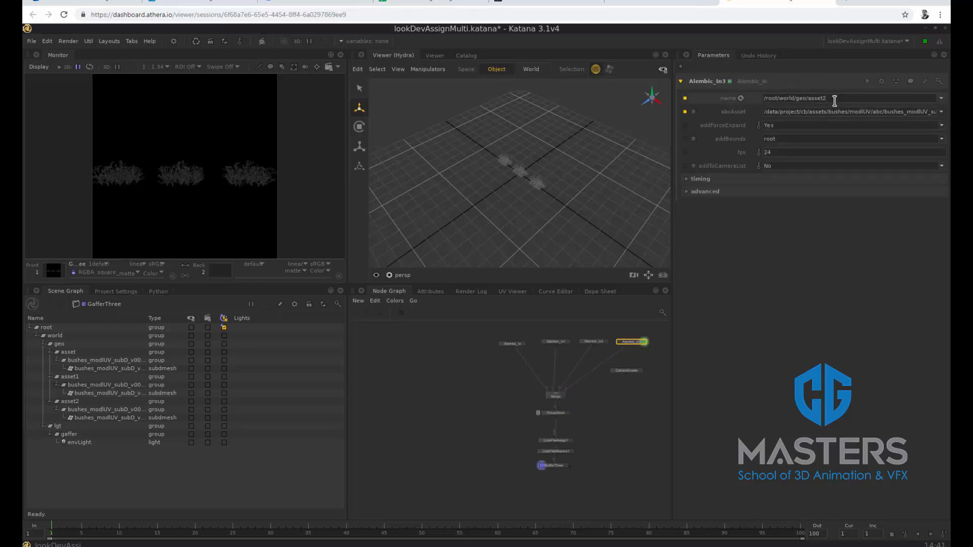
type("3")
key("Return")
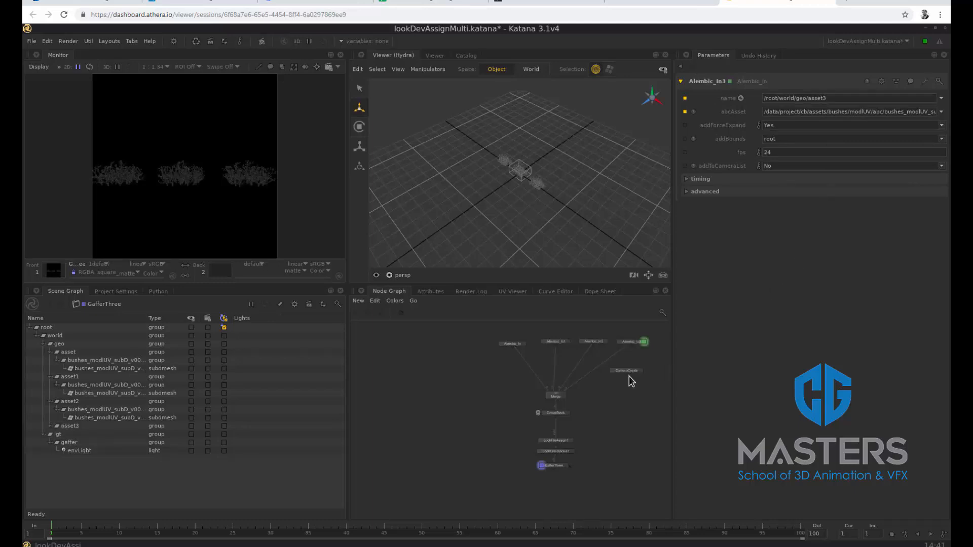
Create a Transform3D node beside the GroupStack and show its parameters
key("Tab")
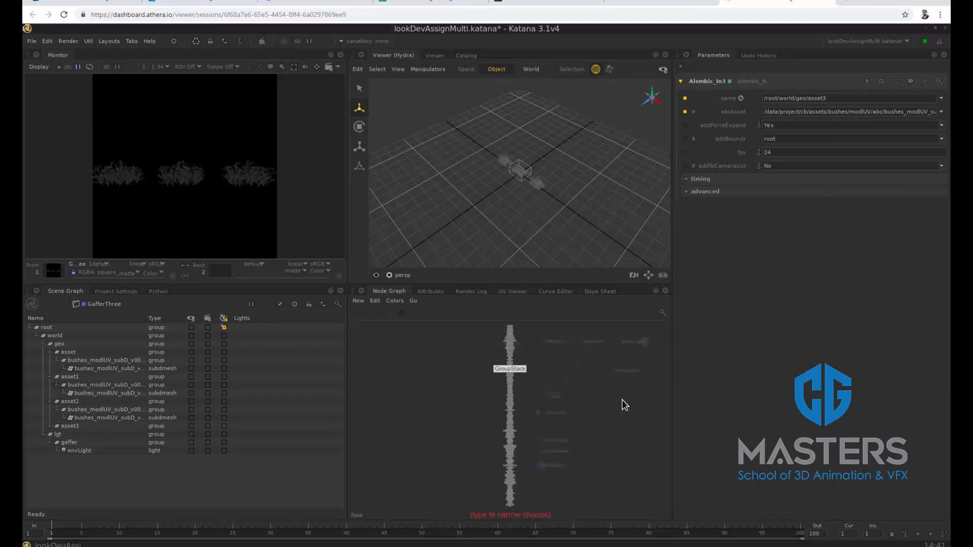
type("trans")
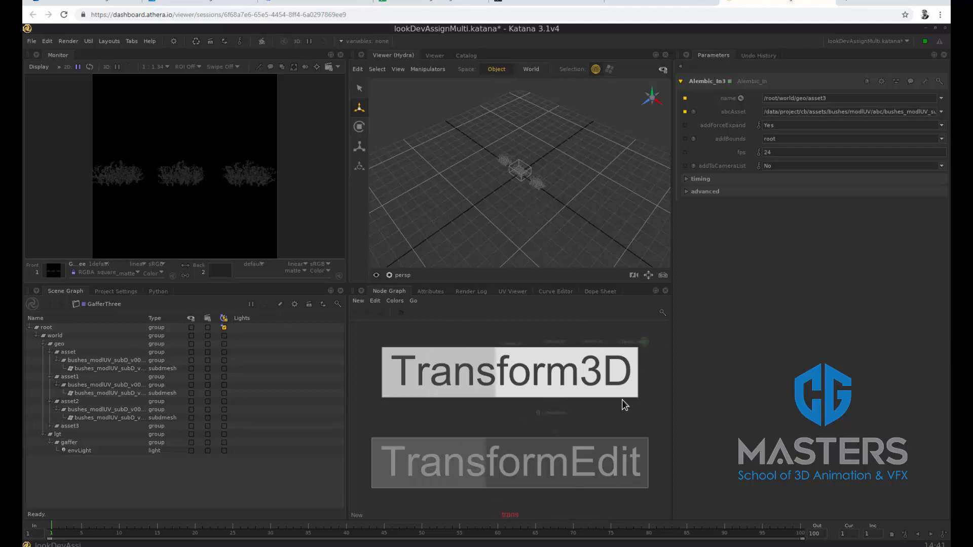
left_click(576, 382)
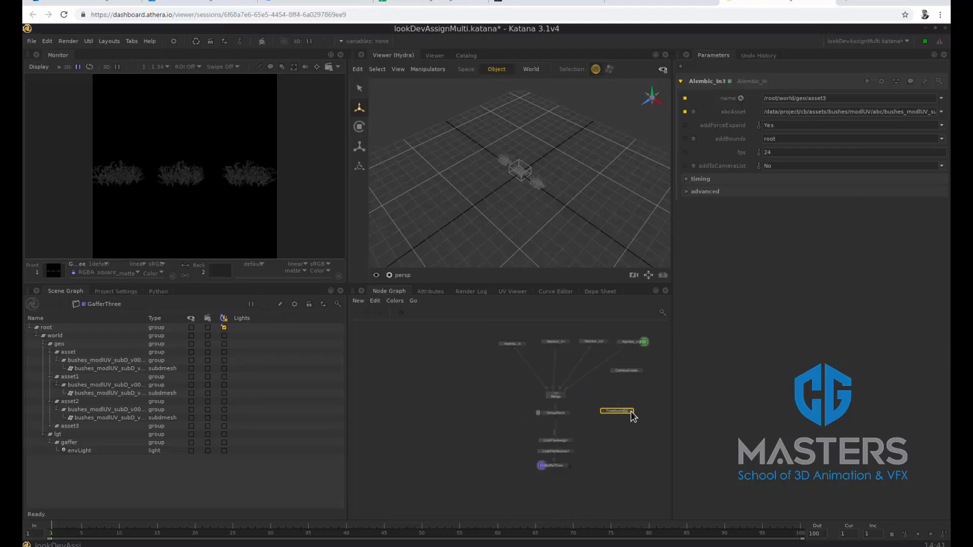
left_click(631, 411)
Expand asset3 in the scene graph and adopt it as the new Transform3D node's path, /root/world/geo/asset3
left_click(73, 426)
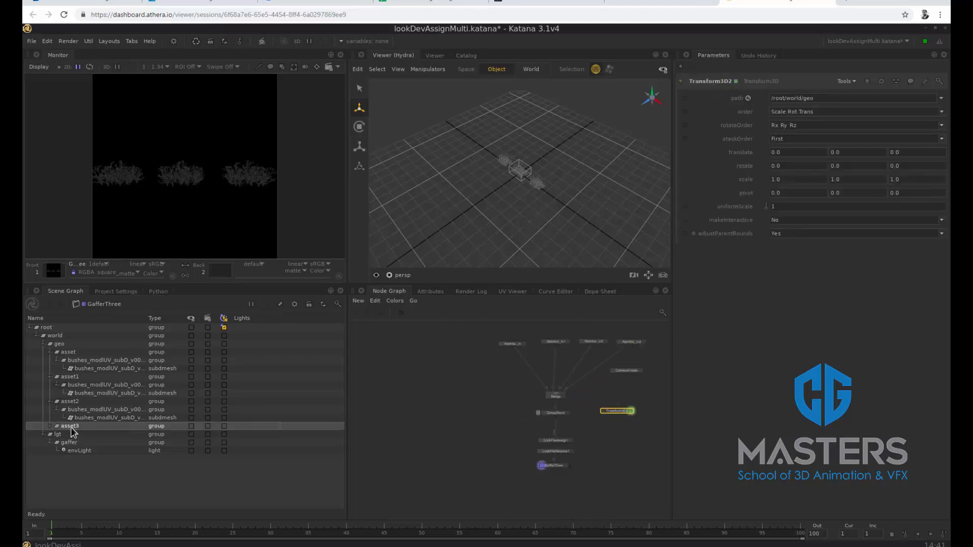
left_click(51, 427)
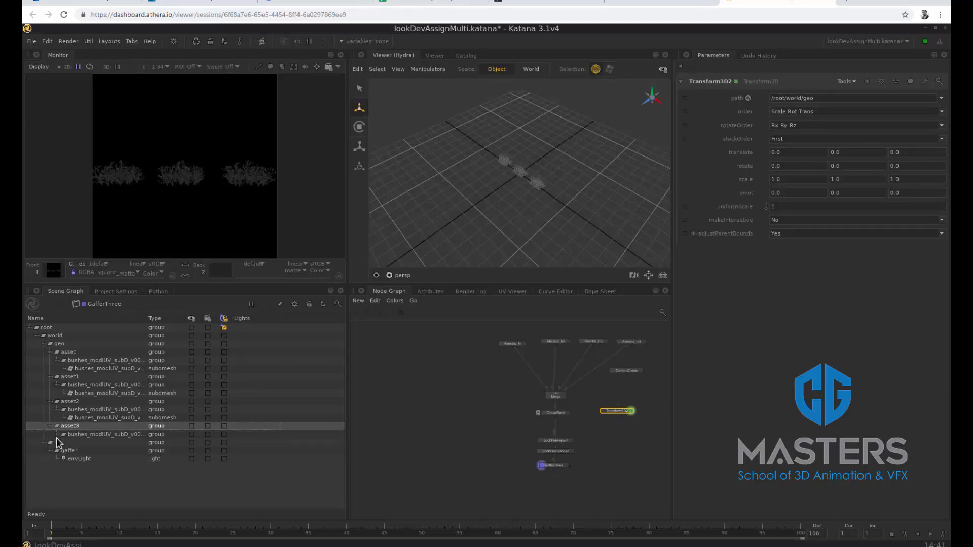
left_click(57, 435)
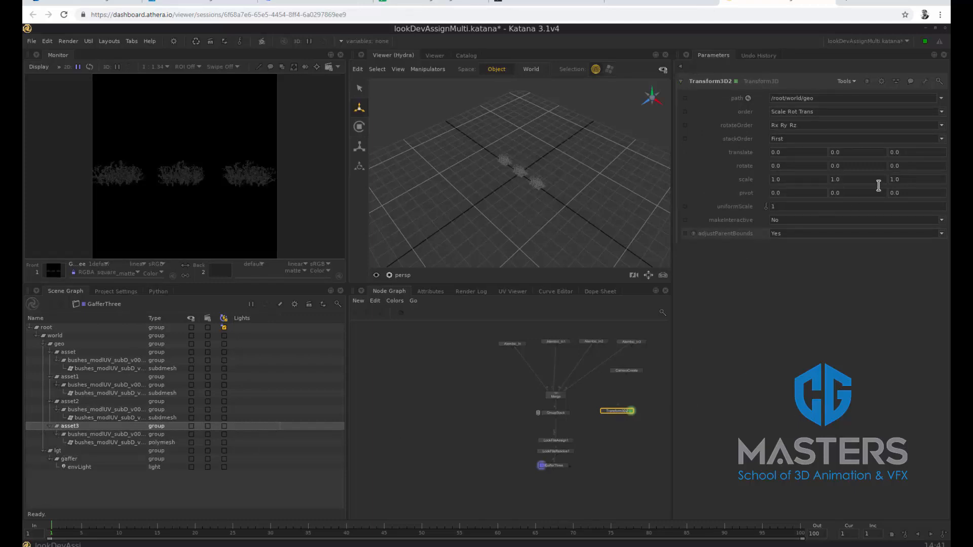
left_click(940, 101)
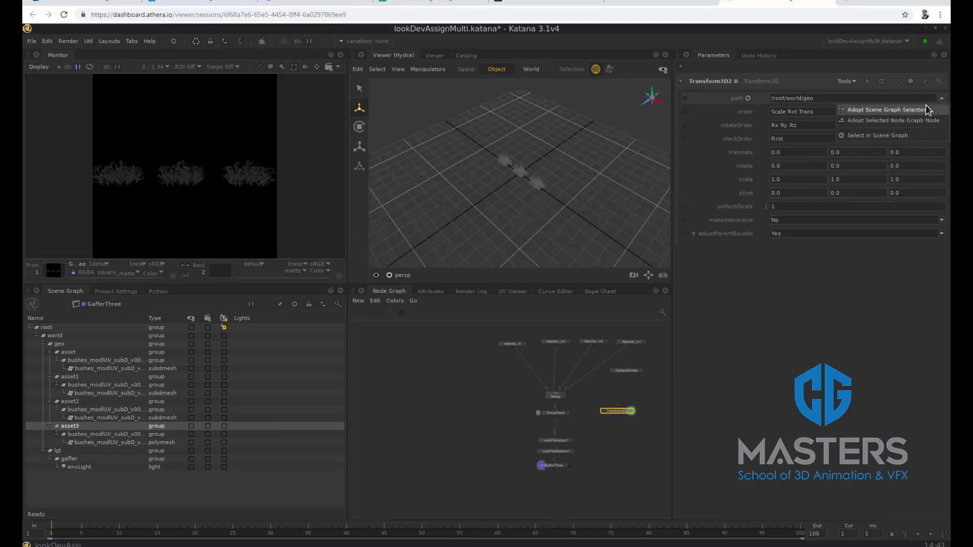
left_click(927, 110)
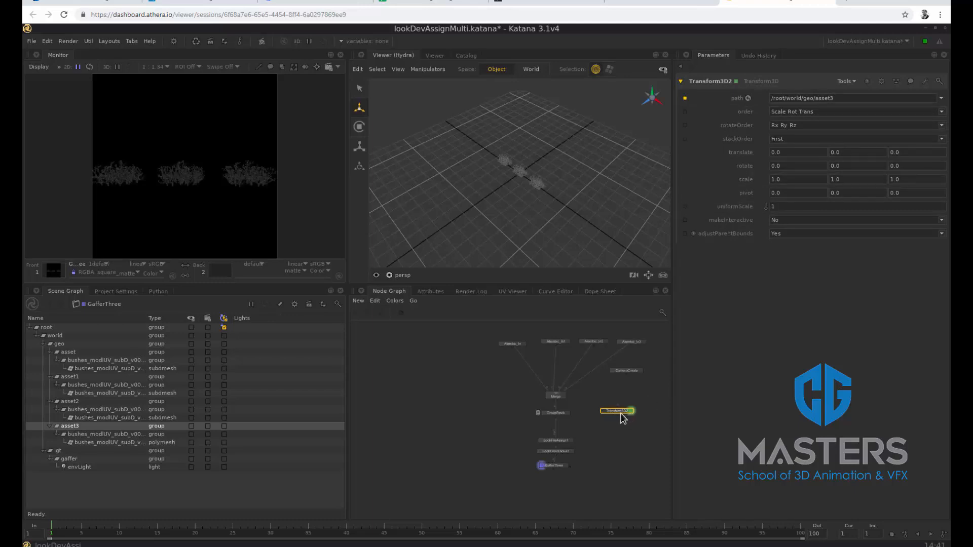
Move the new Transform3D node into the GroupStack and set its translate to 1.0, 0.0, 1.0
left_click(568, 413)
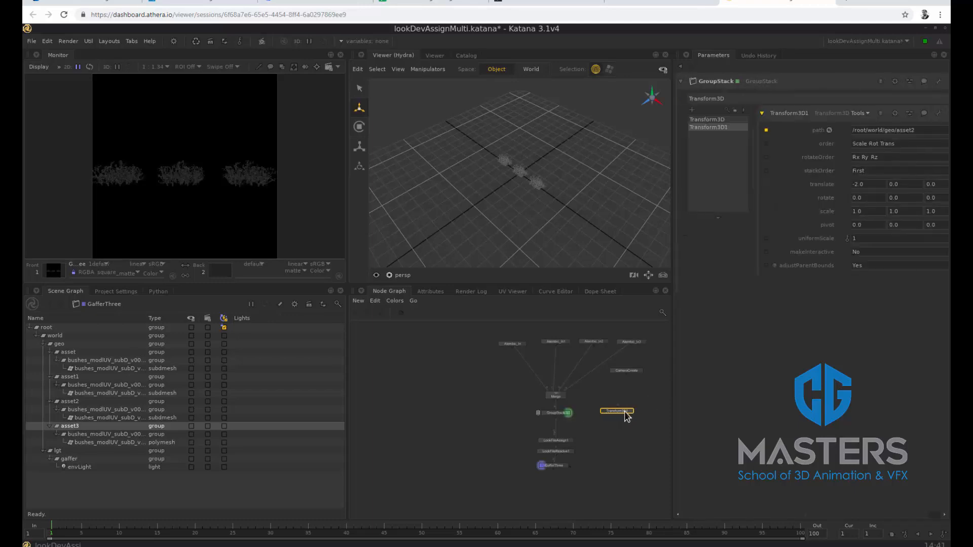
left_click_drag(627, 415, 718, 185)
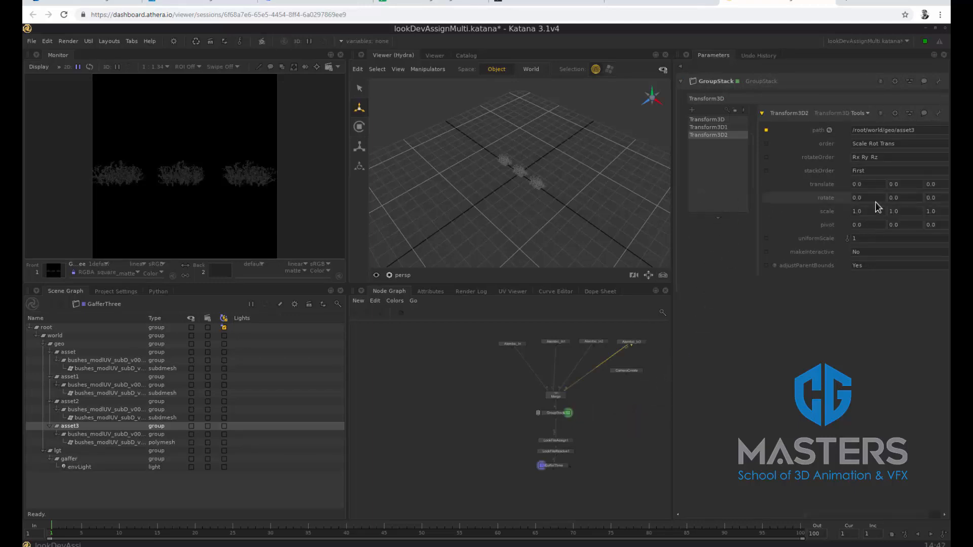
left_click(936, 185)
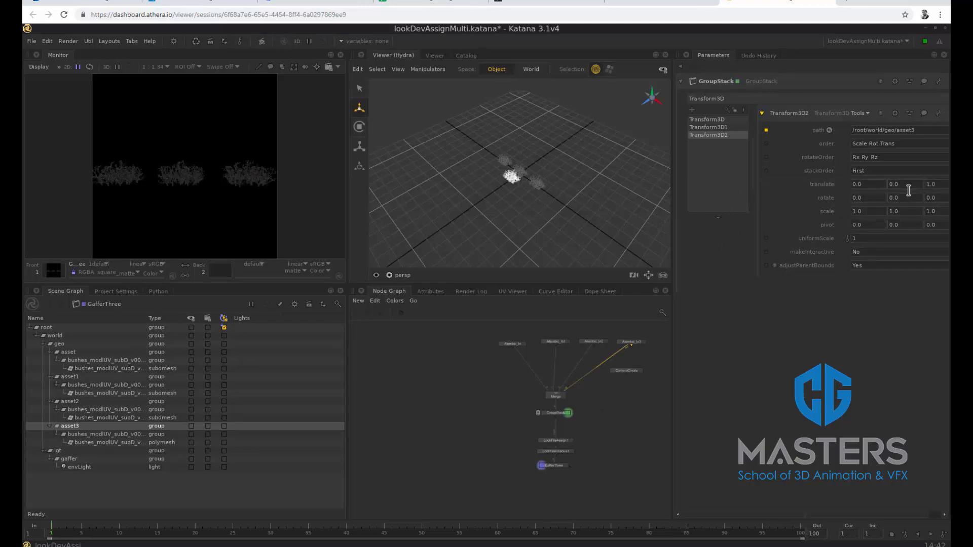
left_click(860, 185)
type("1")
key("Return")
Connect the CameraCreate node to Merge and start a live render from GafferThree
left_click(628, 375)
left_click_drag(627, 377, 558, 391)
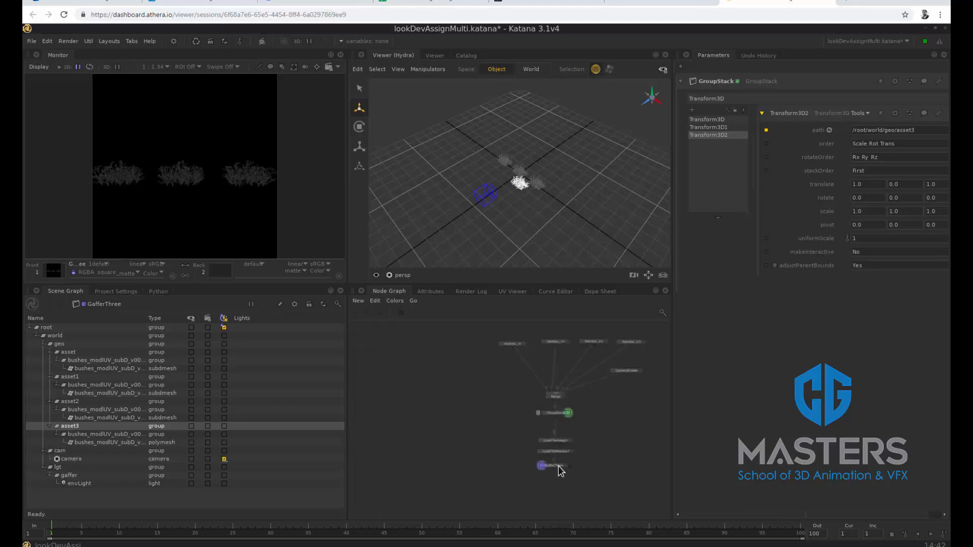
left_click(555, 465)
right_click(558, 465)
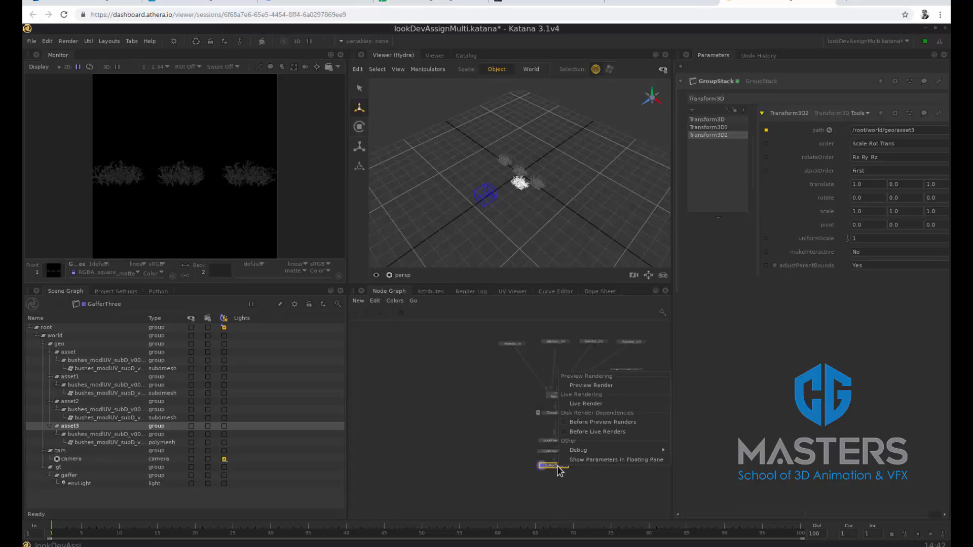
left_click(587, 403)
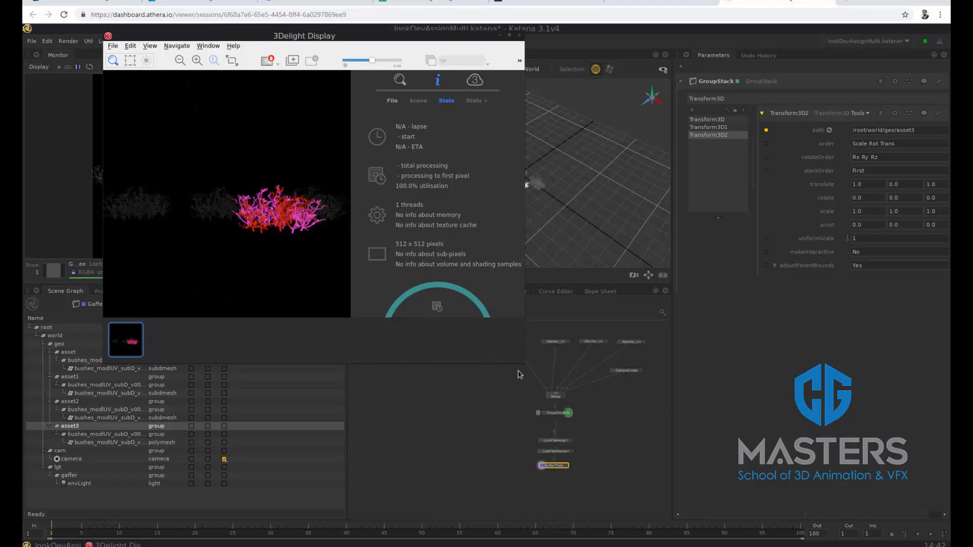
Add the selected /root/world/geo/asset3 location to the CEL paths of LookFileAssign1
left_click(570, 442)
left_click(572, 441)
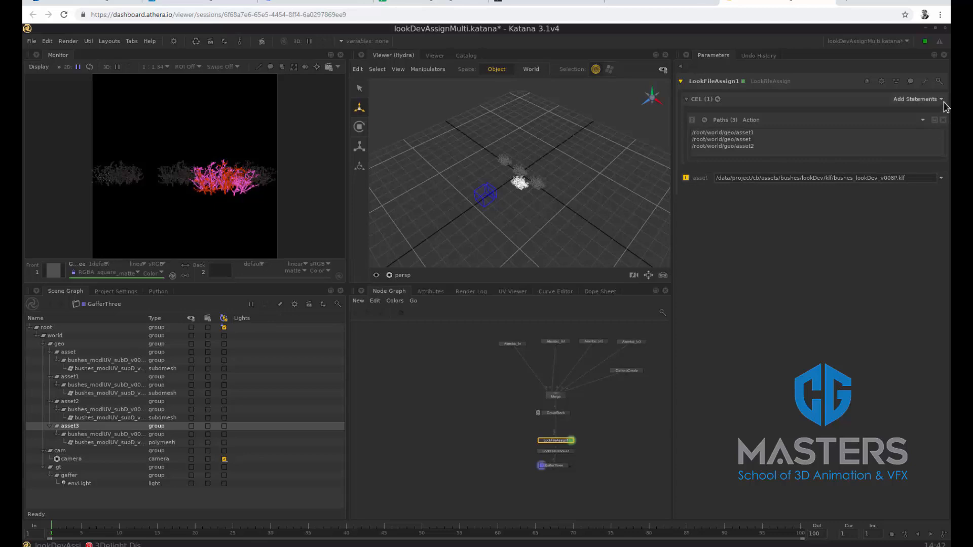
left_click(928, 119)
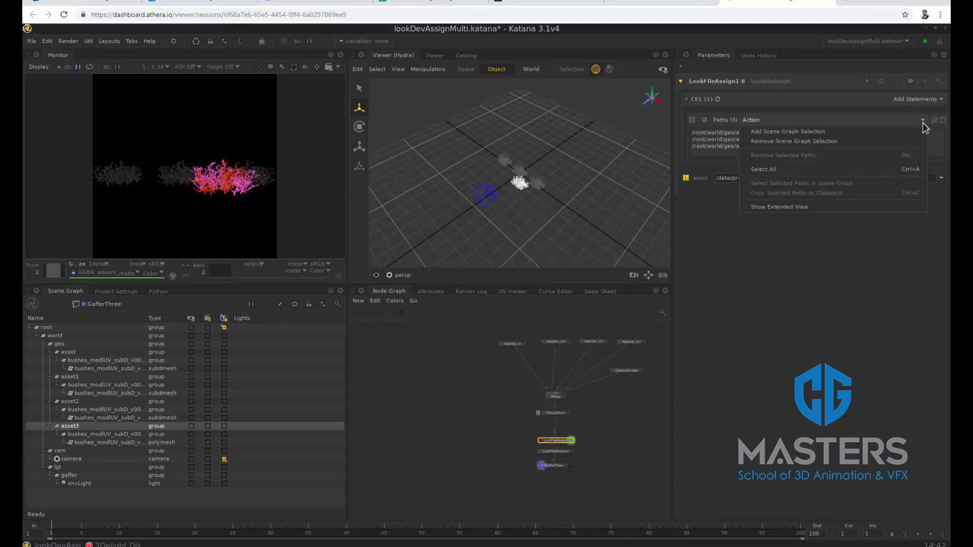
left_click(900, 135)
Restart the live render from the GafferThree node with the updated look file assignment
left_click(553, 466)
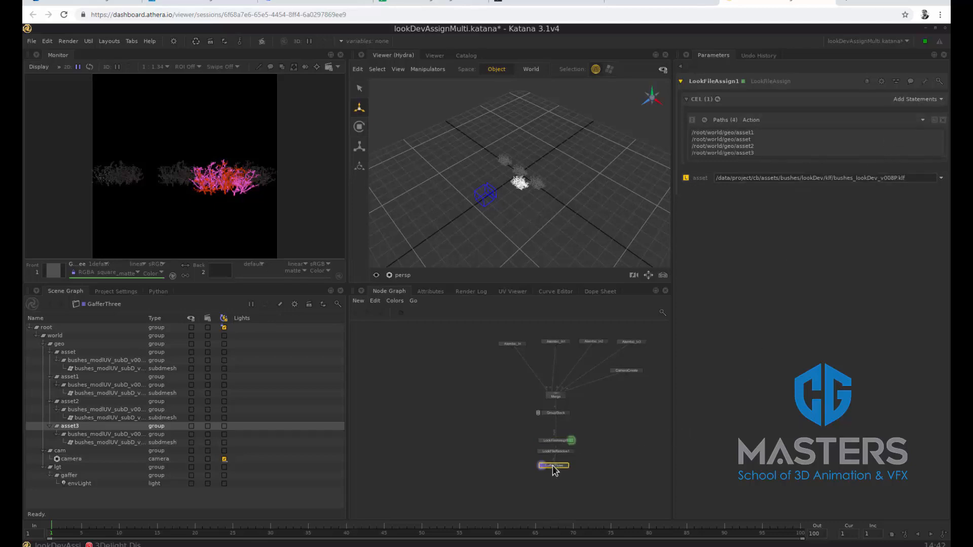
right_click(553, 465)
left_click(576, 404)
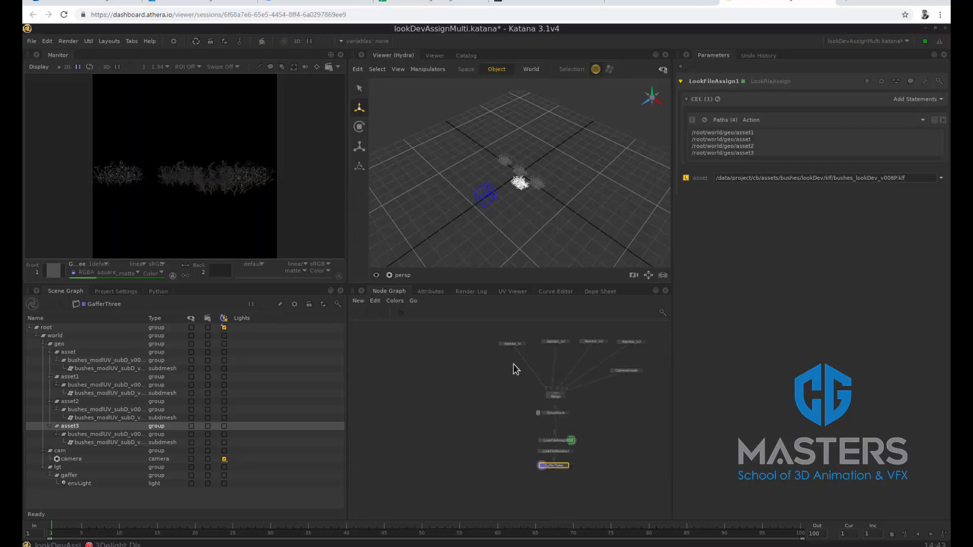
Move LookFileAssign1 and the look file resolve node up closer beneath the GroupStack, and select LookFileAssign1 alone
left_click(561, 414)
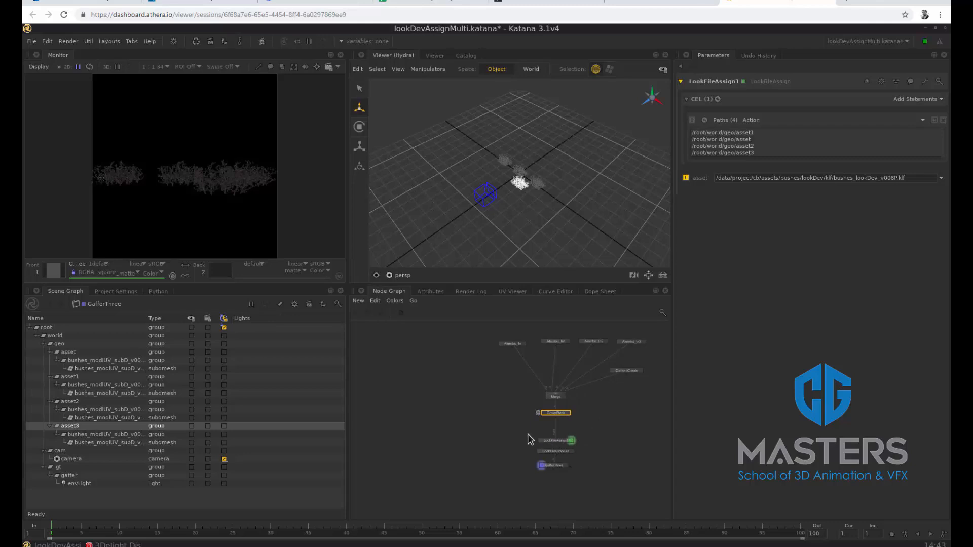
left_click_drag(528, 434, 567, 431)
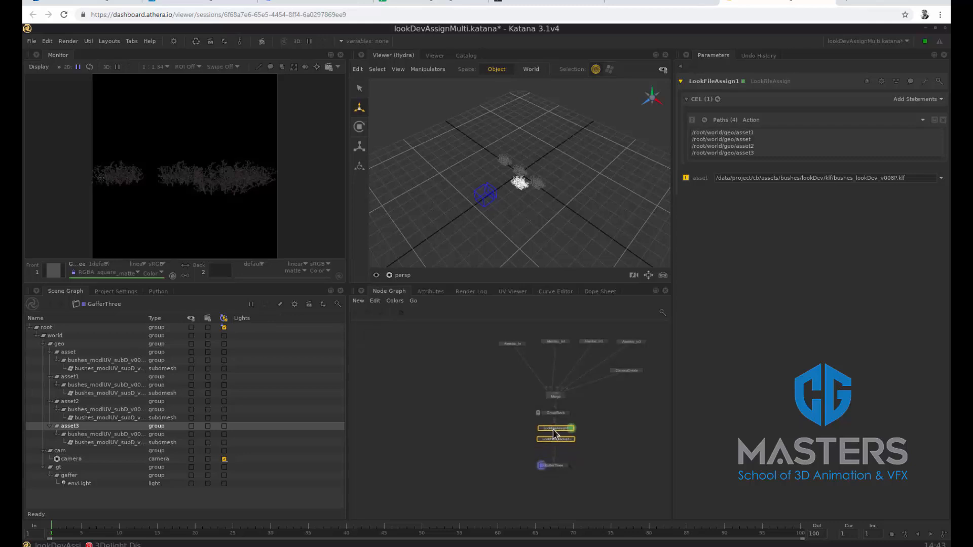
left_click(607, 424)
left_click(559, 430)
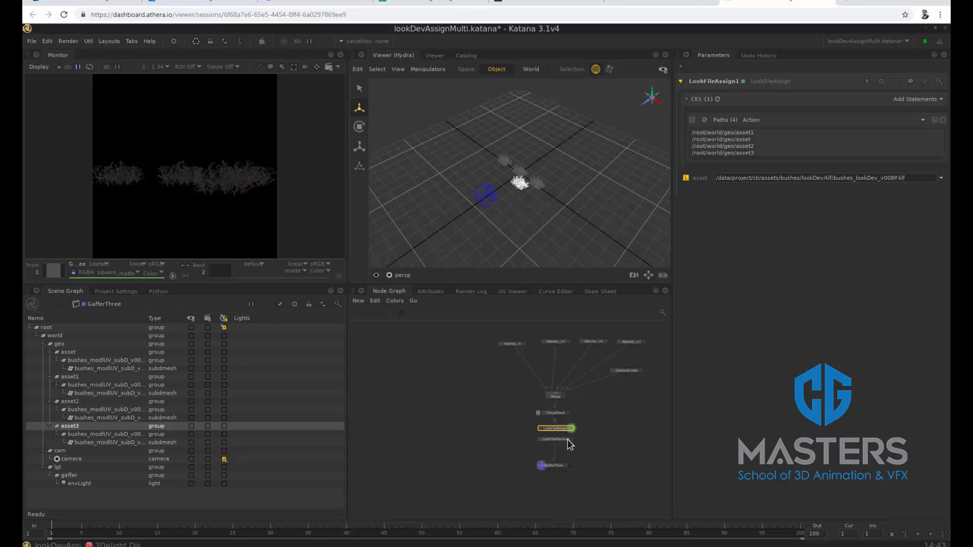